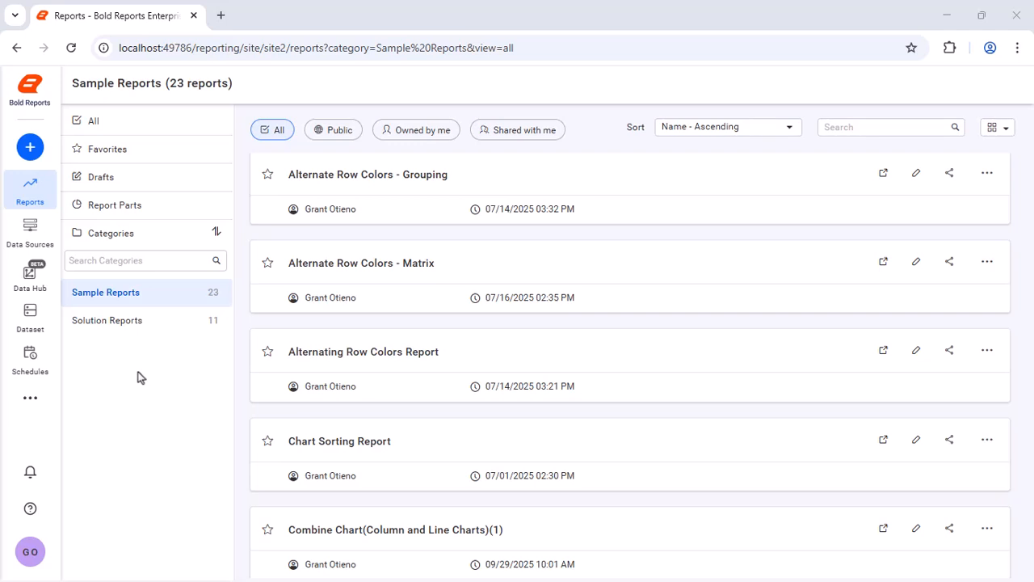
Step: Create a new report named "Query Filters Report" and open it in the designer
click(30, 146)
click(20, 145)
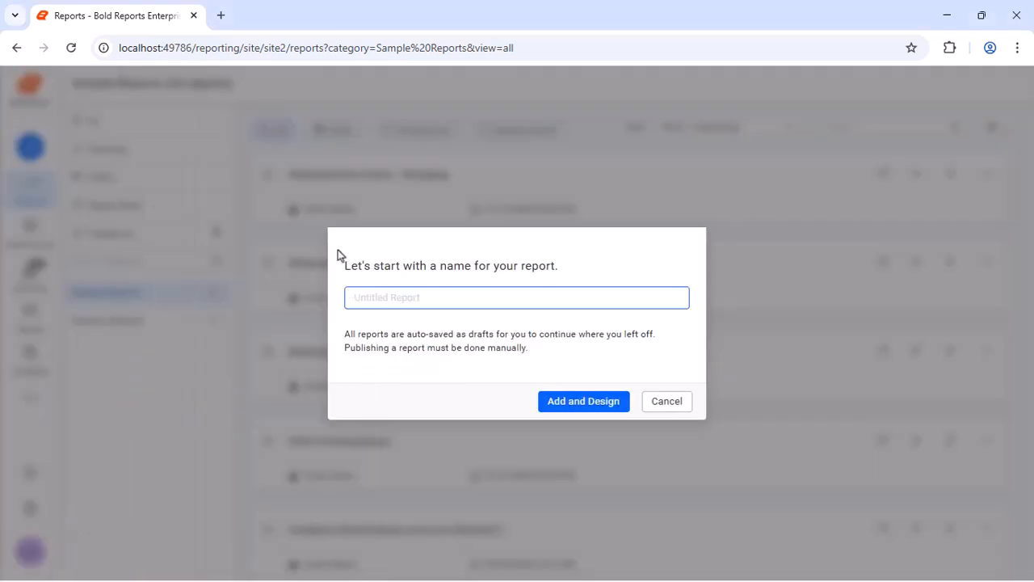
text(Query Filters Report)
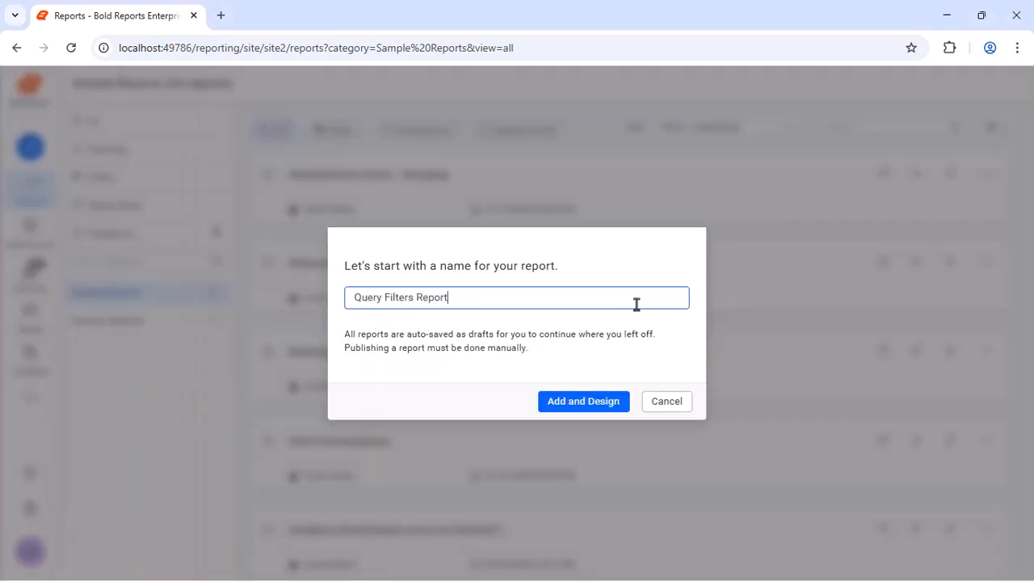
click(575, 401)
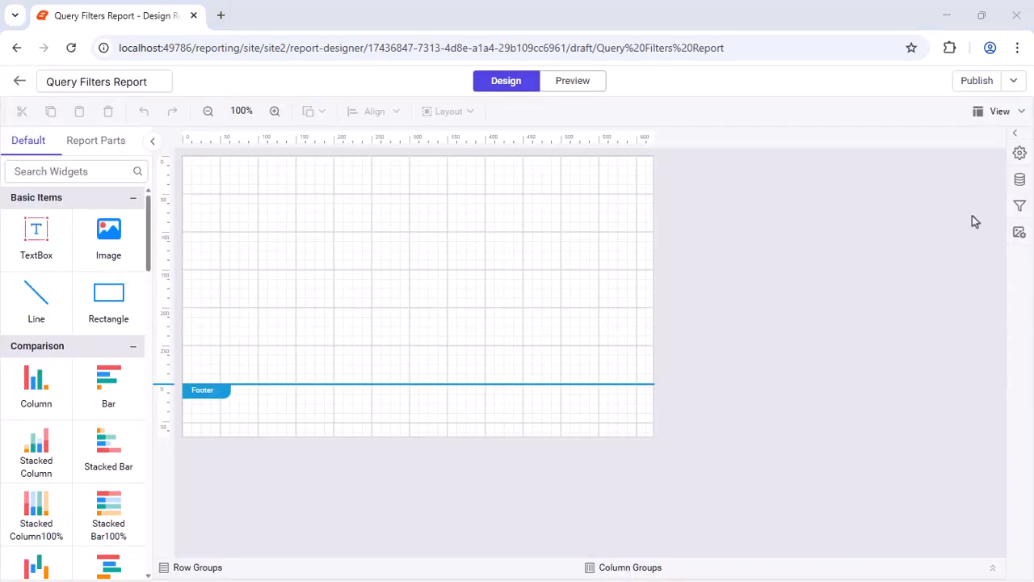
Step: Start a new Microsoft SQL data source for the report and name it AdventureWorks
click(1020, 179)
click(718, 558)
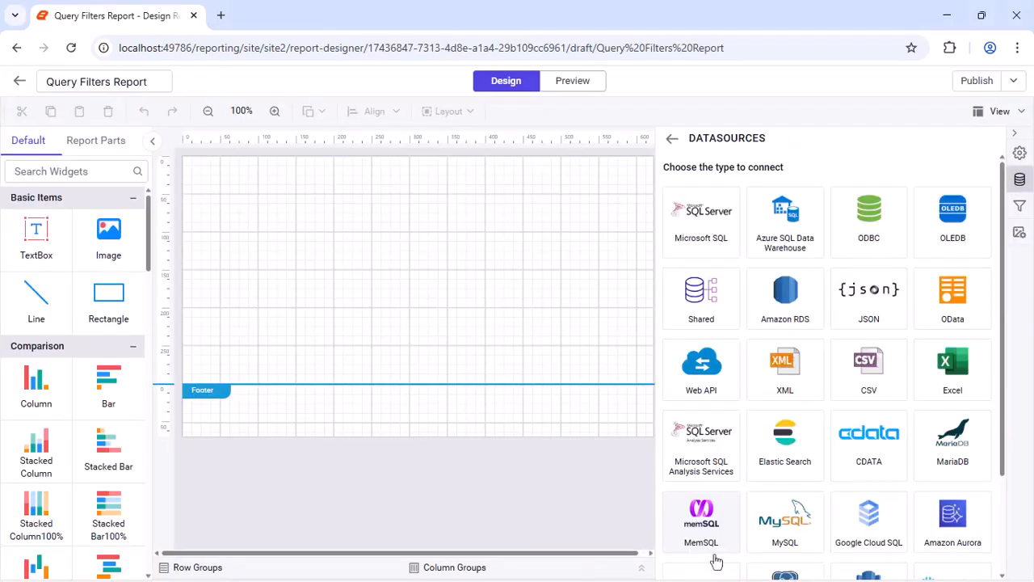
click(701, 234)
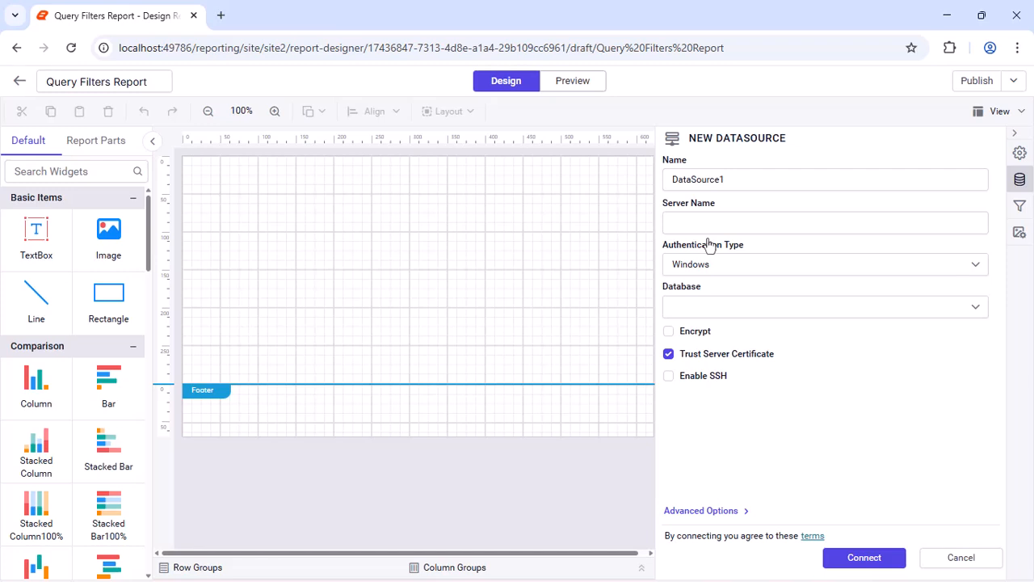
double_click(881, 178)
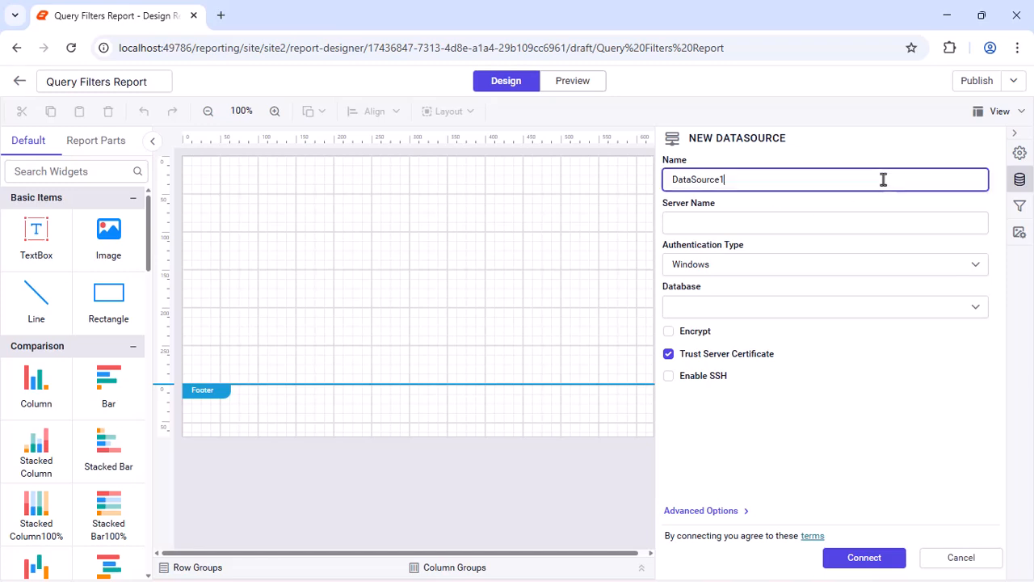
text(AdventureWorks)
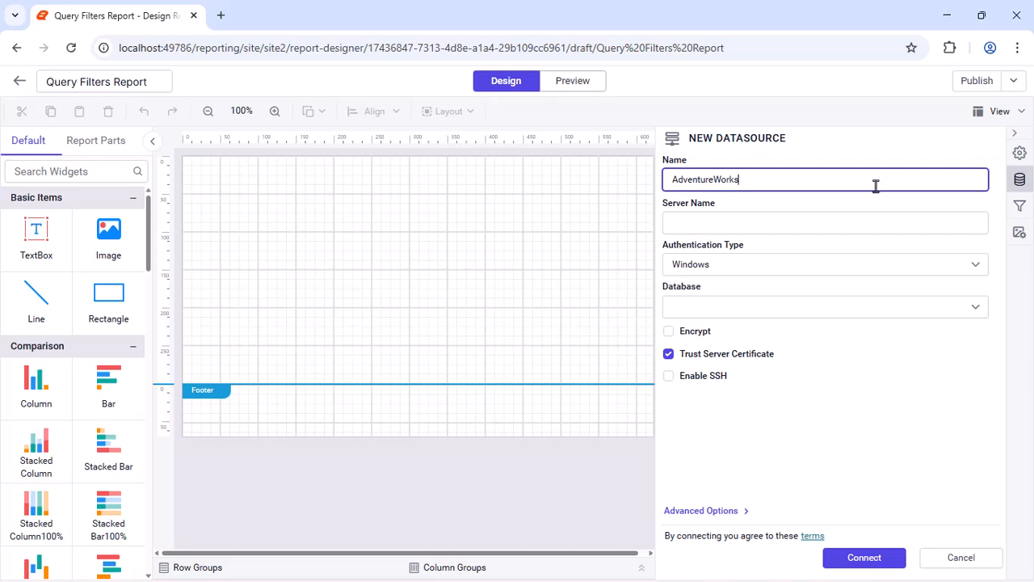
Step: Paste the database connection string, set the authentication type to None and connect the data source
click(710, 512)
click(979, 253)
key(ctrl+v)
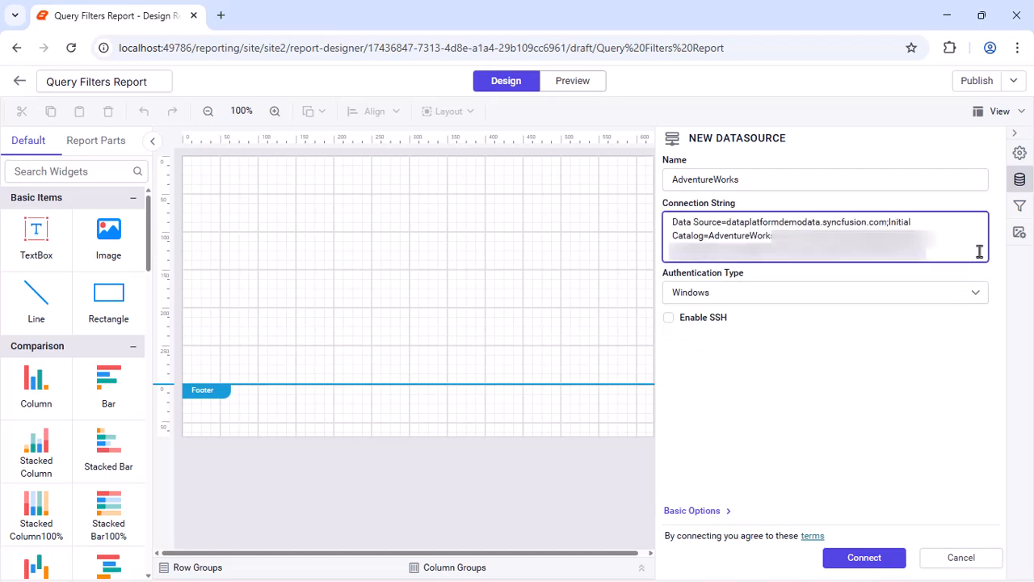
click(969, 291)
click(894, 390)
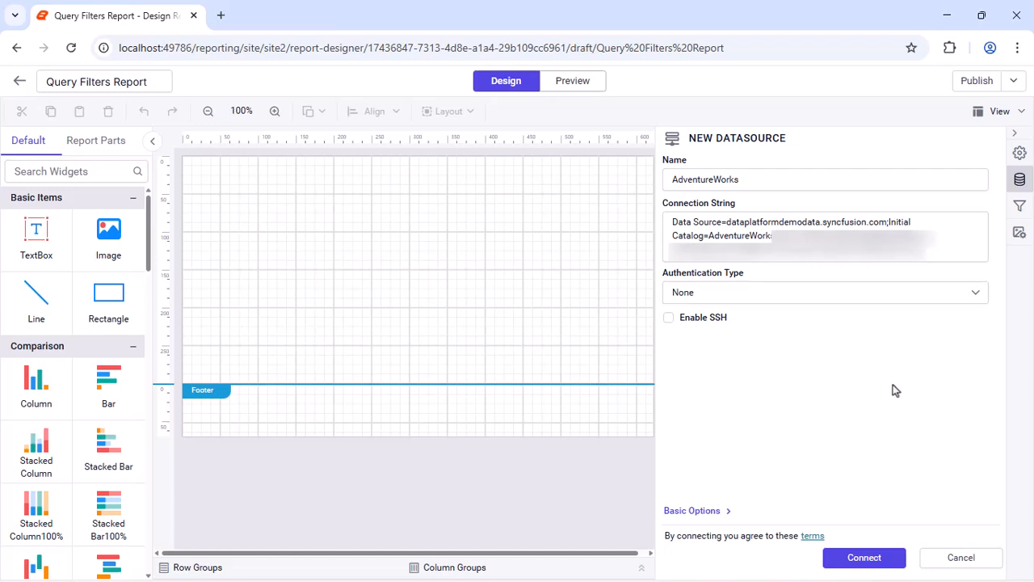
click(848, 557)
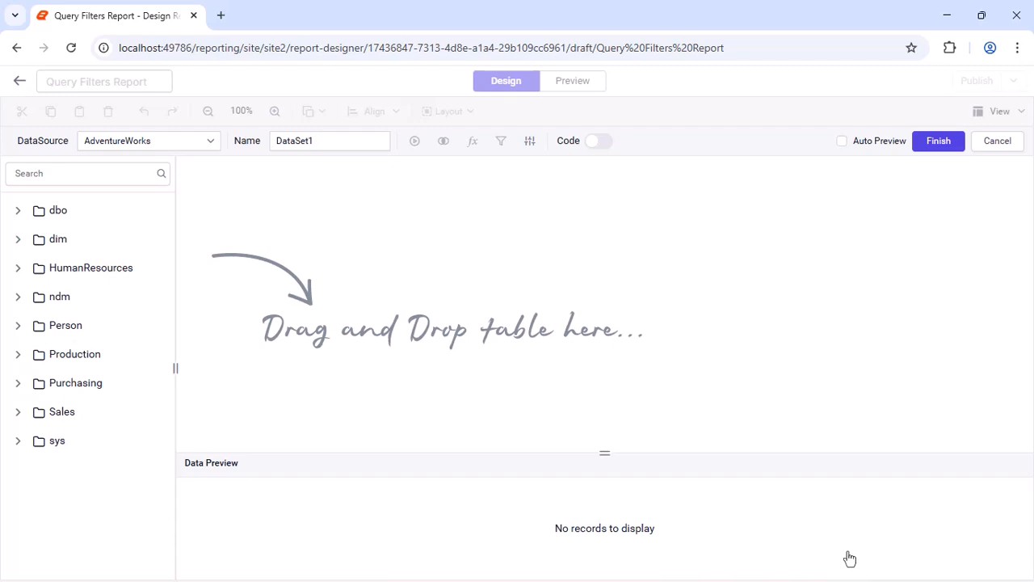
Step: Name the dataset EmployeeDataset and add the Employee table from the HumanResources schema to the query canvas
double_click(367, 141)
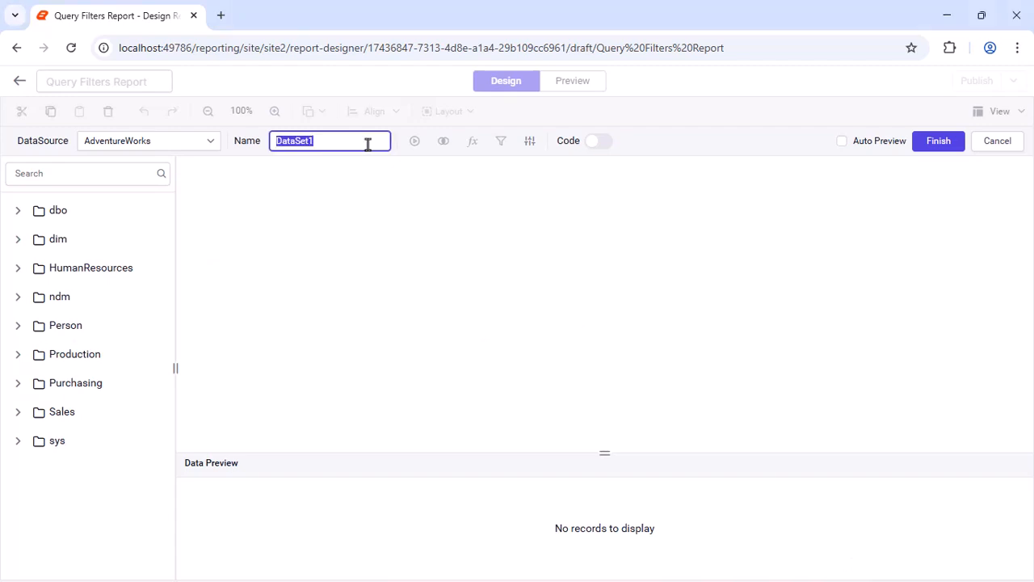
text(EmployeeDataset)
click(18, 268)
click(33, 297)
drag(113, 357, 527, 186)
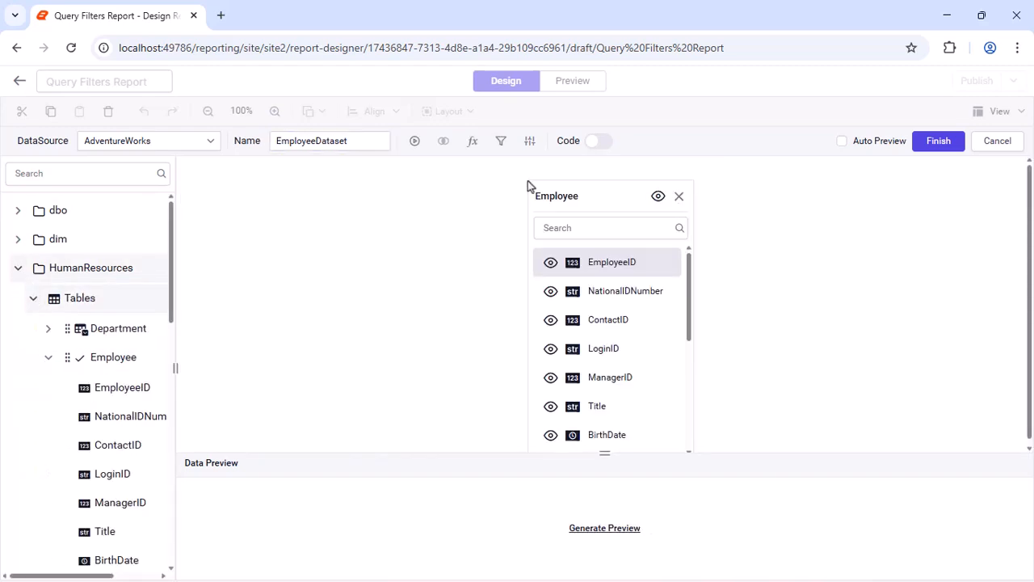
Step: Add a query filter for ManagerID equals 3 and include it as a parameter
click(501, 142)
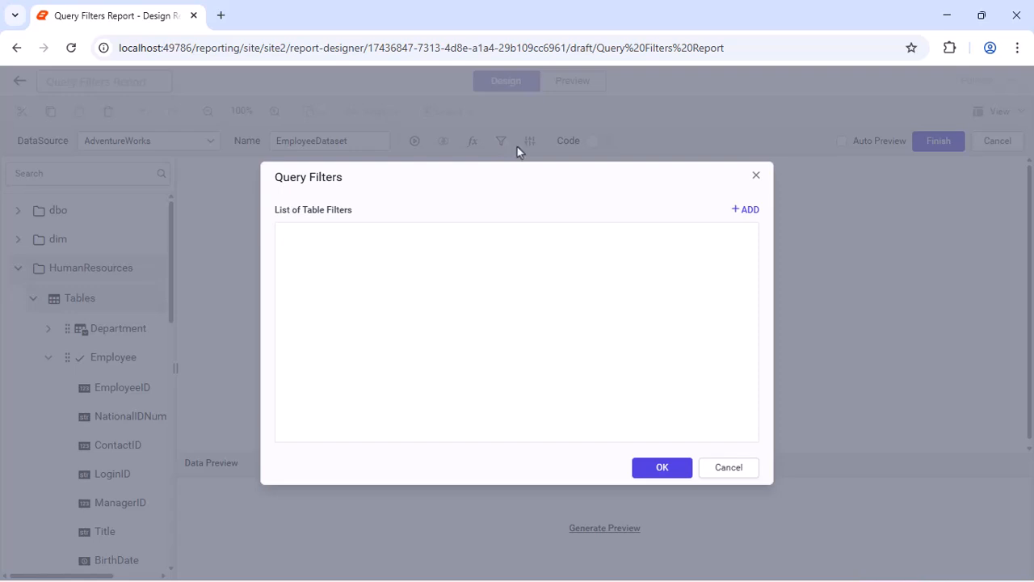
click(745, 210)
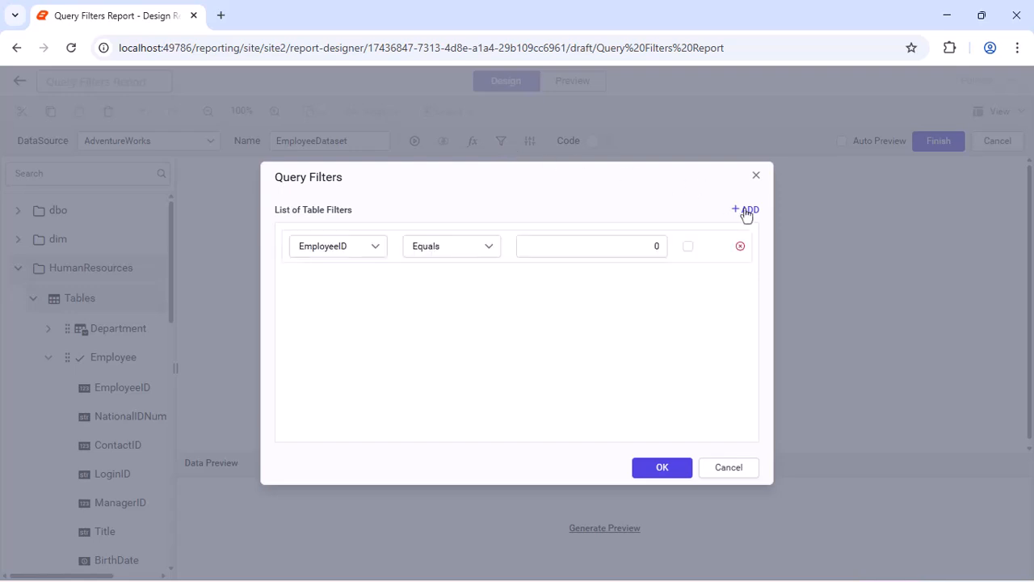
click(377, 246)
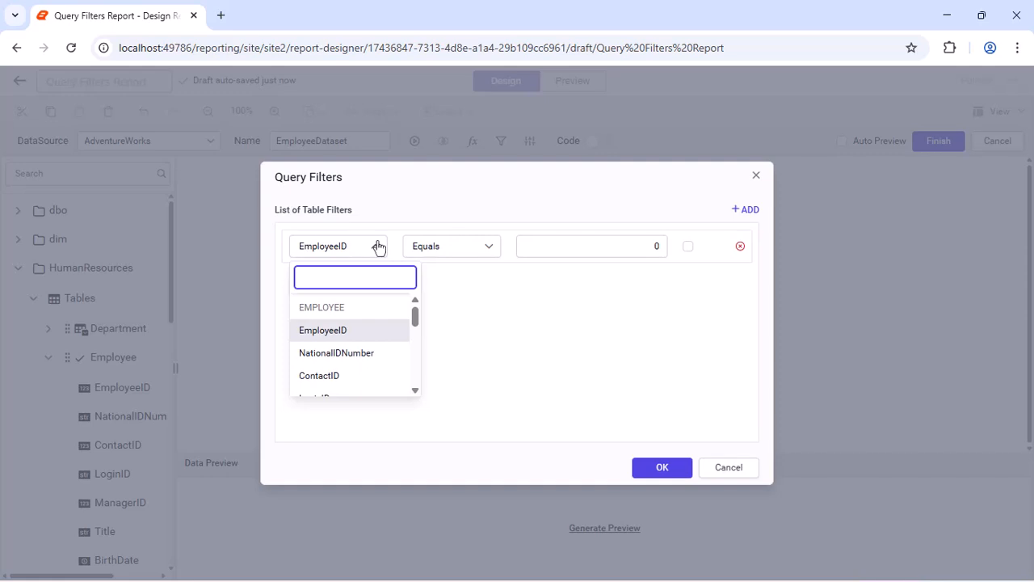
text(Man)
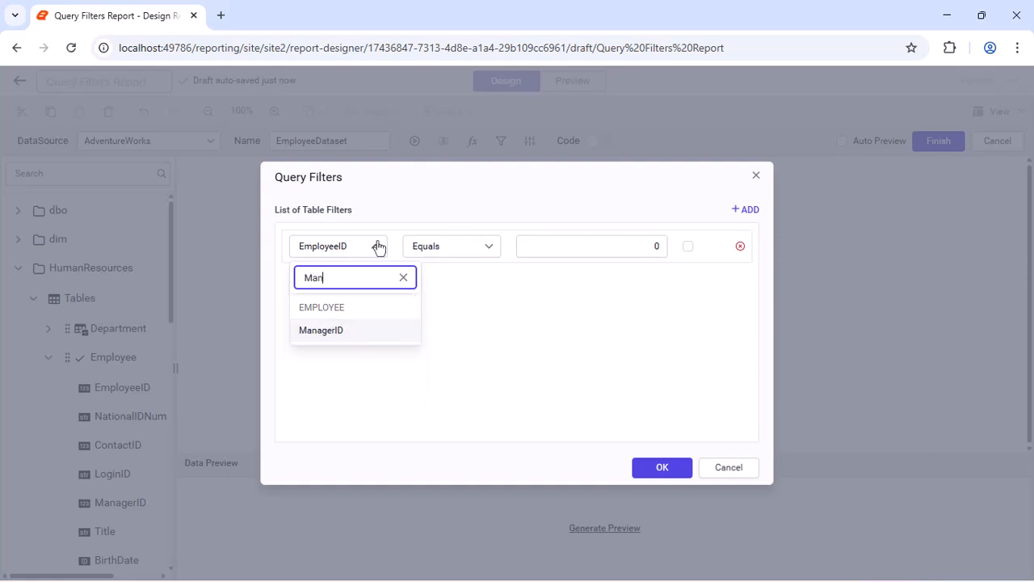
click(358, 331)
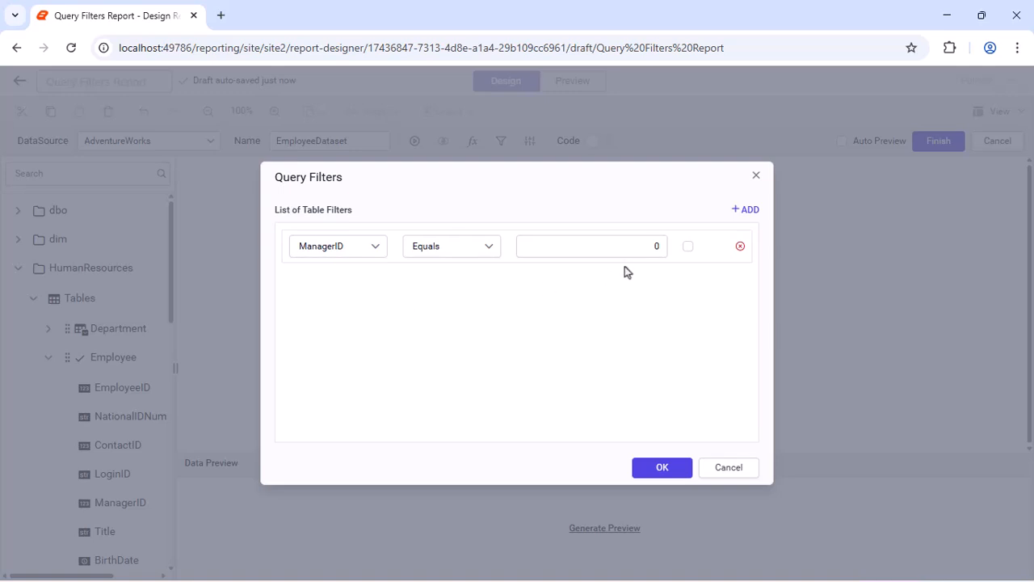
click(653, 254)
text(3)
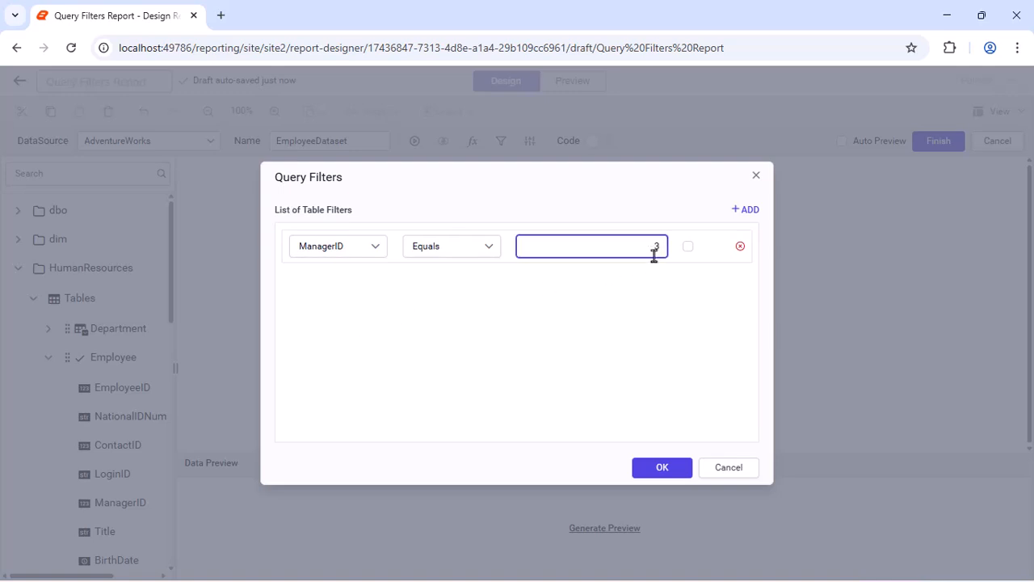
click(688, 248)
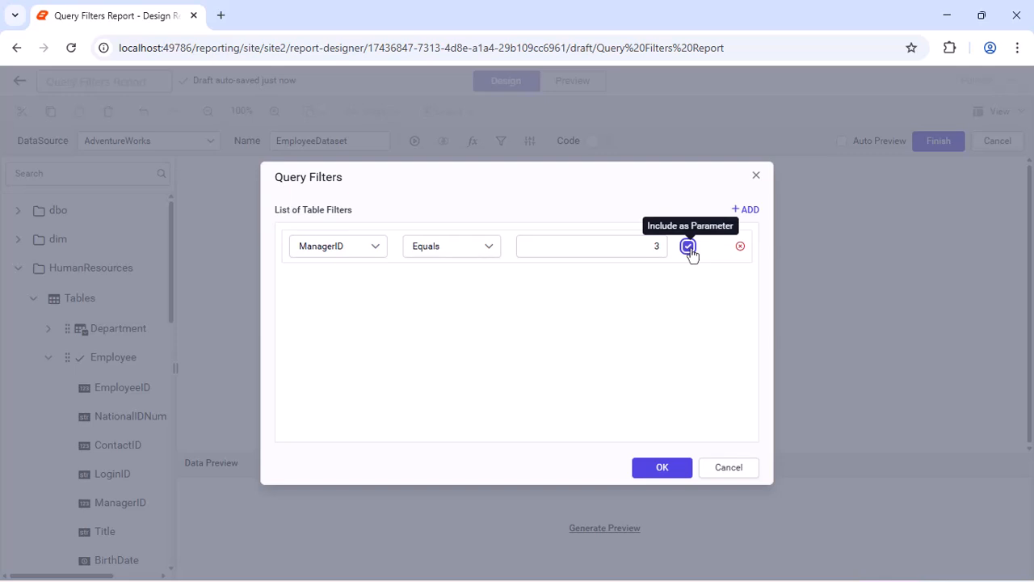
Step: Add a second filter joined by AND for Gender equals M and include it as a parameter
click(740, 211)
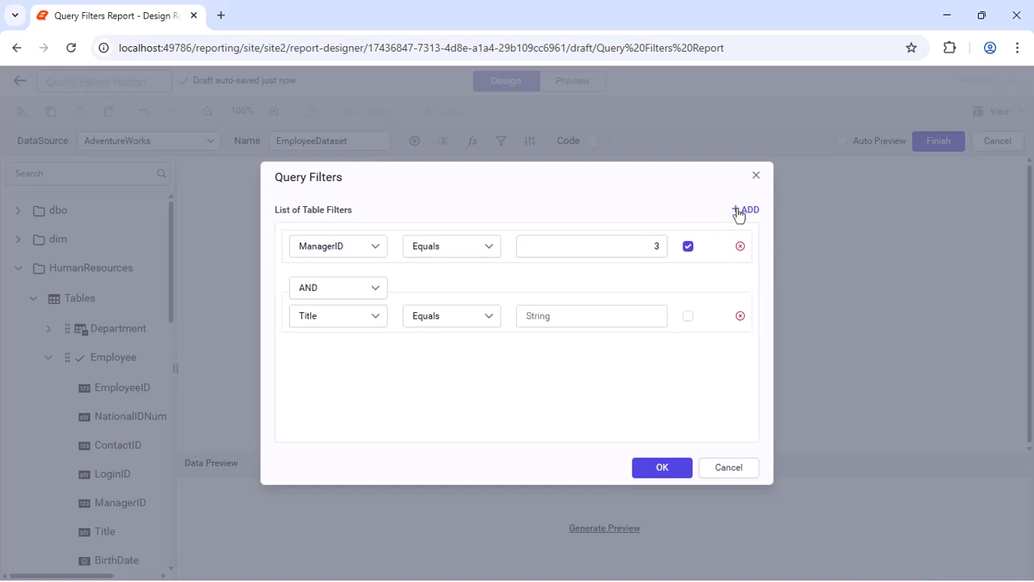
click(369, 316)
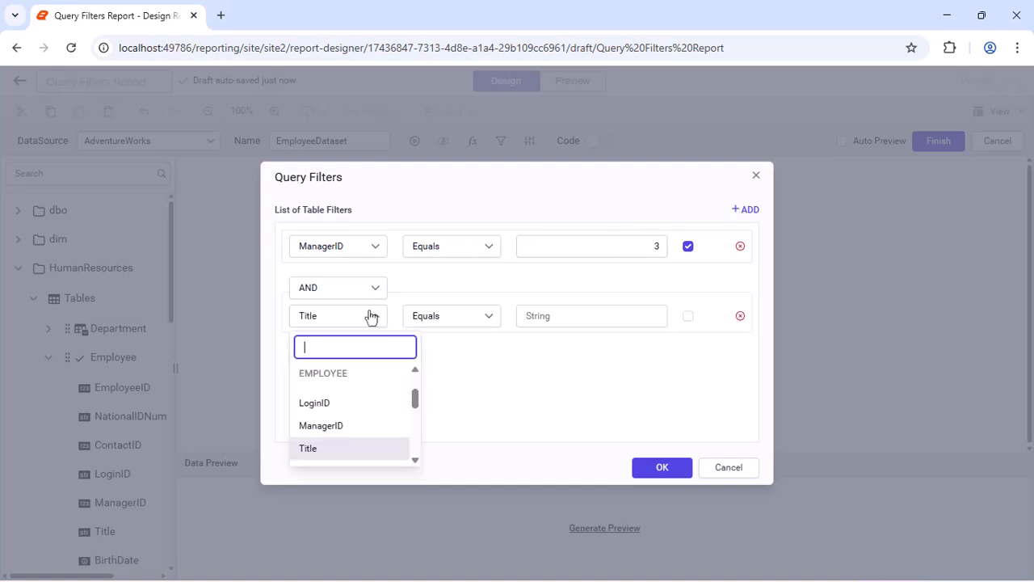
text(Gen)
click(344, 399)
click(573, 316)
text(M)
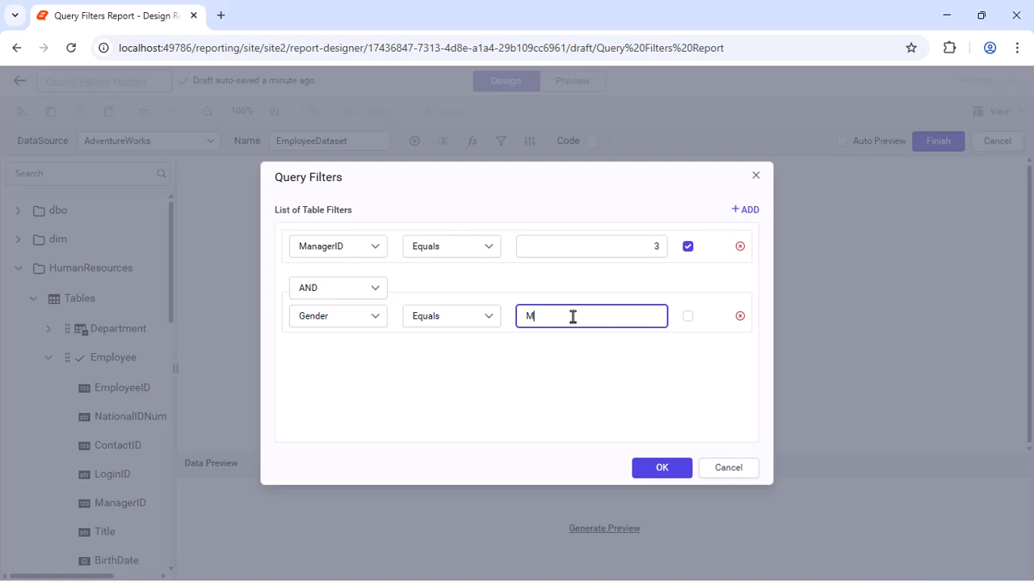
click(688, 315)
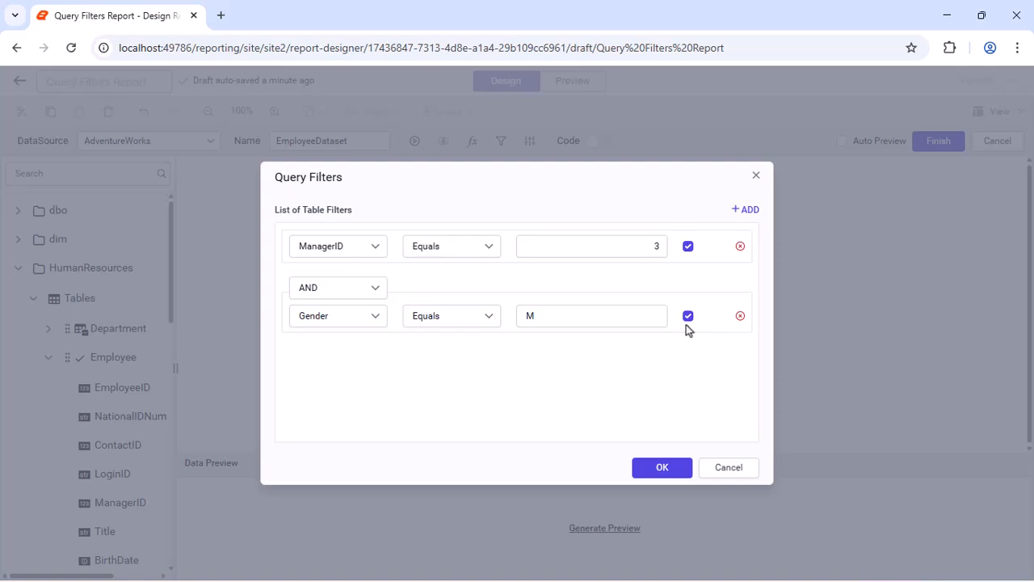
Step: Add a third filter joined by OR for EmployeeID equals 5, include it as a parameter and apply the query filters
click(745, 209)
click(347, 358)
click(303, 411)
click(376, 388)
scroll(340, 485, up, 2)
click(340, 468)
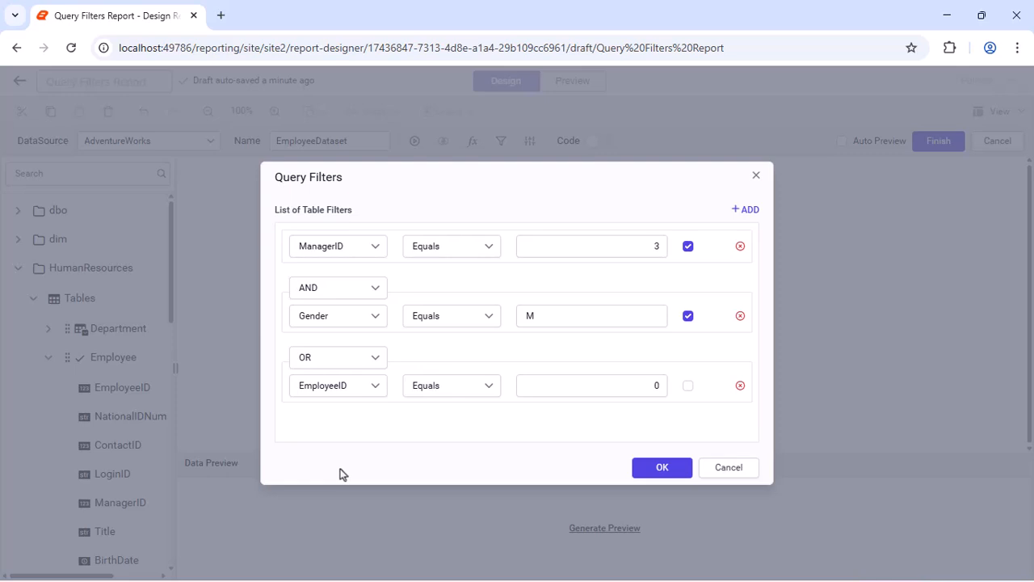
click(639, 383)
text(5)
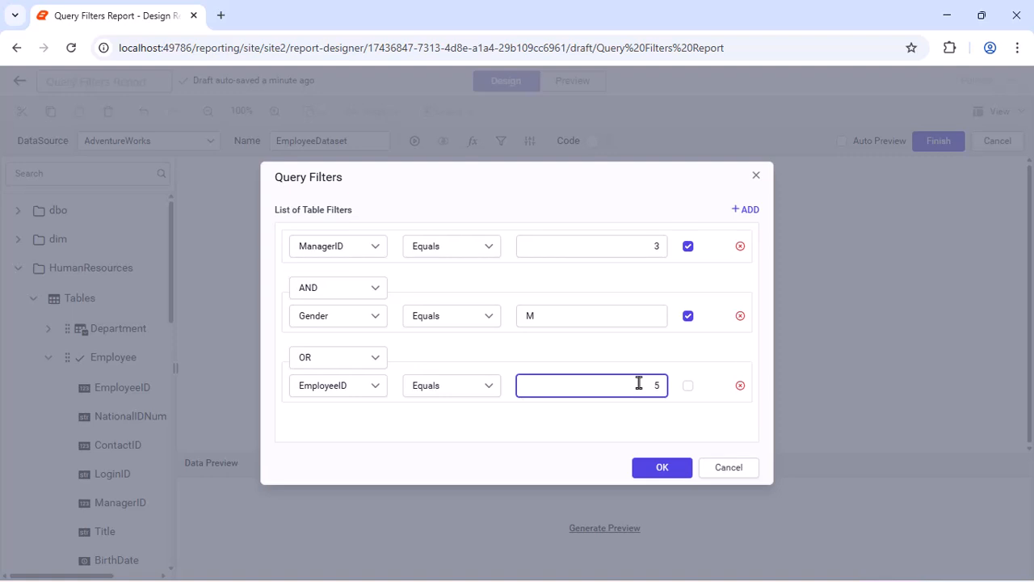
click(686, 392)
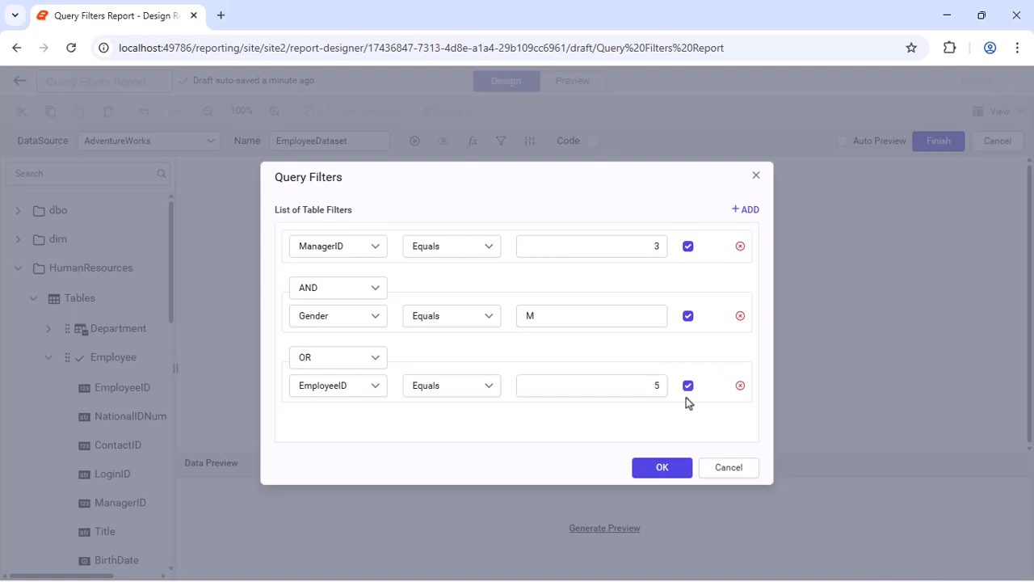
click(655, 467)
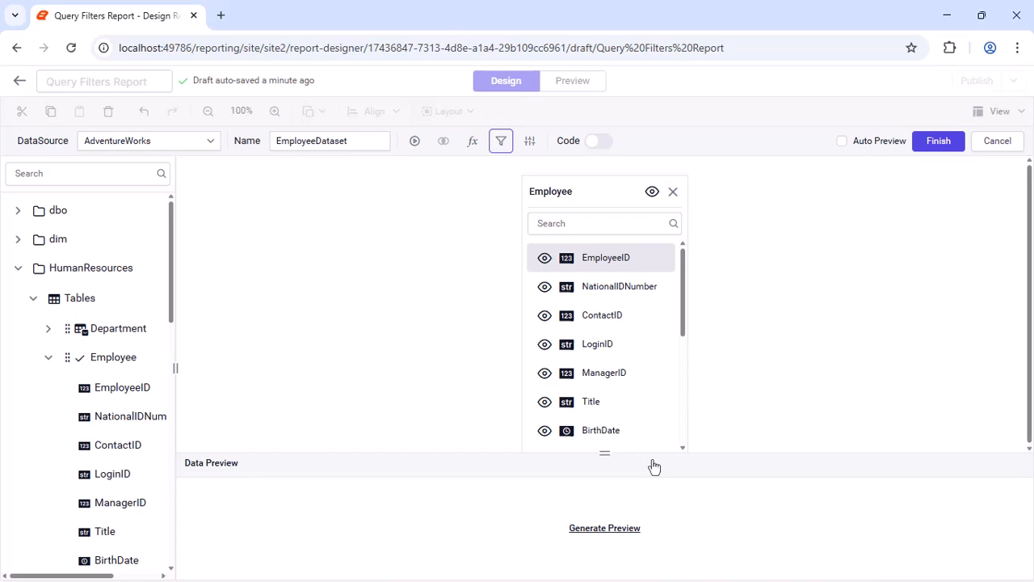
Step: Run the filtered query to preview its data, finish the dataset and open the report's parameter list
click(416, 142)
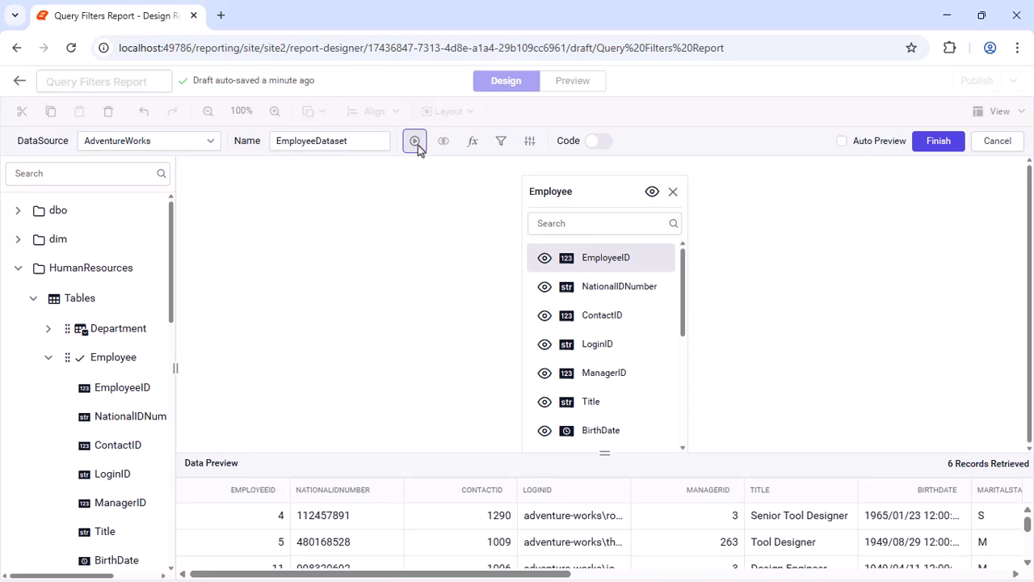
click(935, 140)
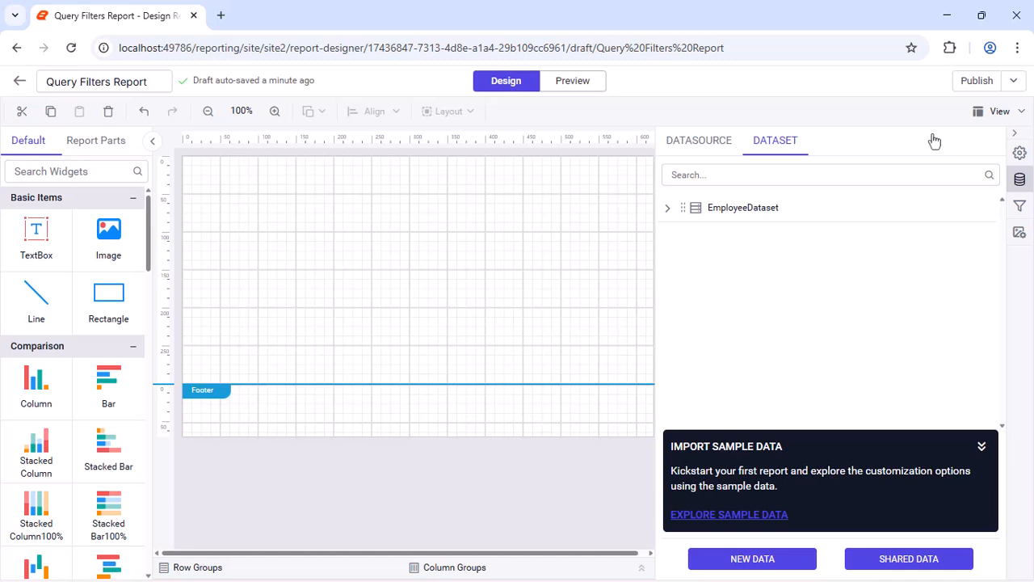
click(1020, 206)
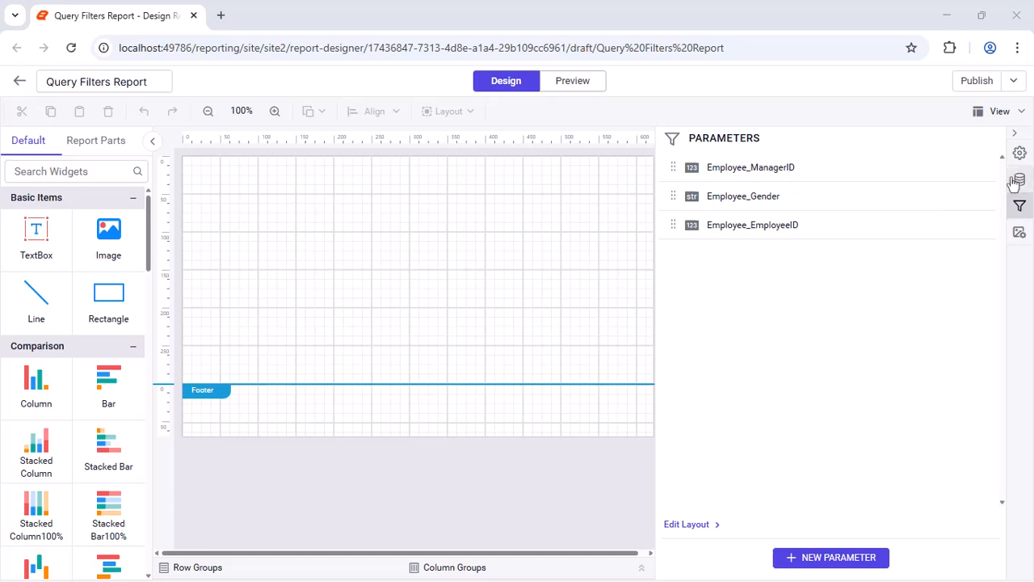
Step: Add a header to the report and fit a rectangle across its full width, shortening the header to match
click(999, 111)
click(966, 139)
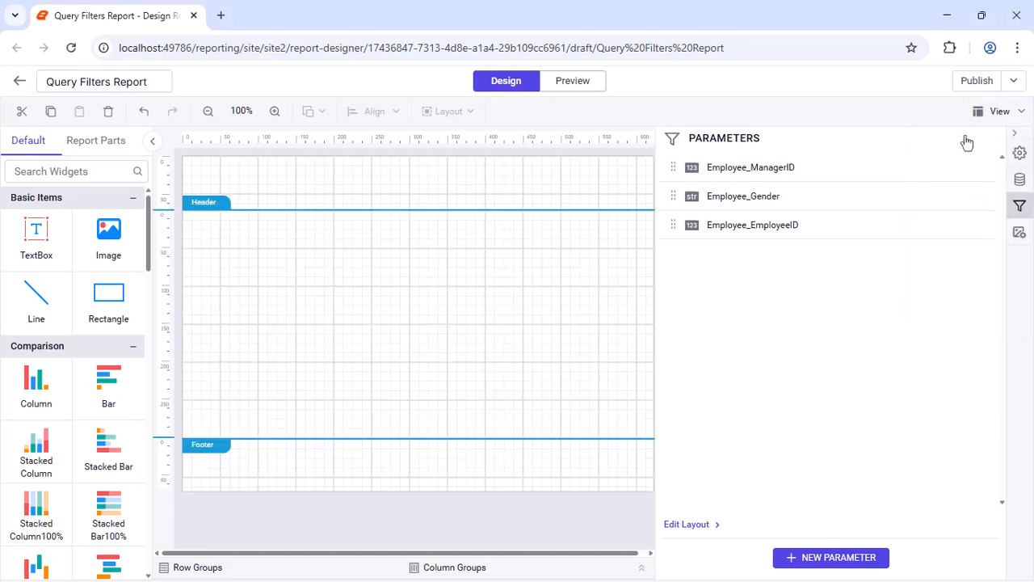
drag(109, 298, 186, 165)
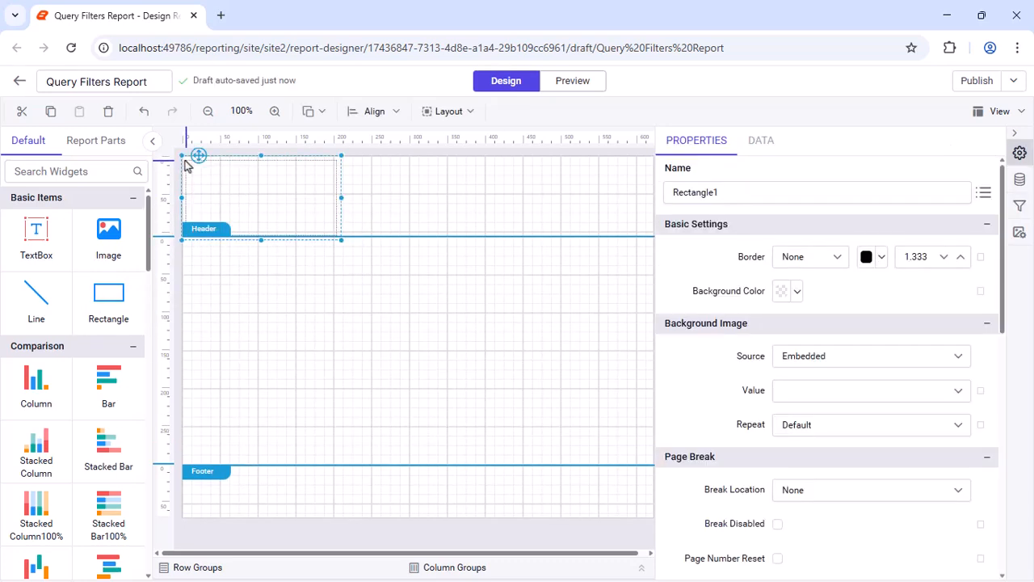
drag(334, 236, 656, 203)
drag(603, 234, 599, 200)
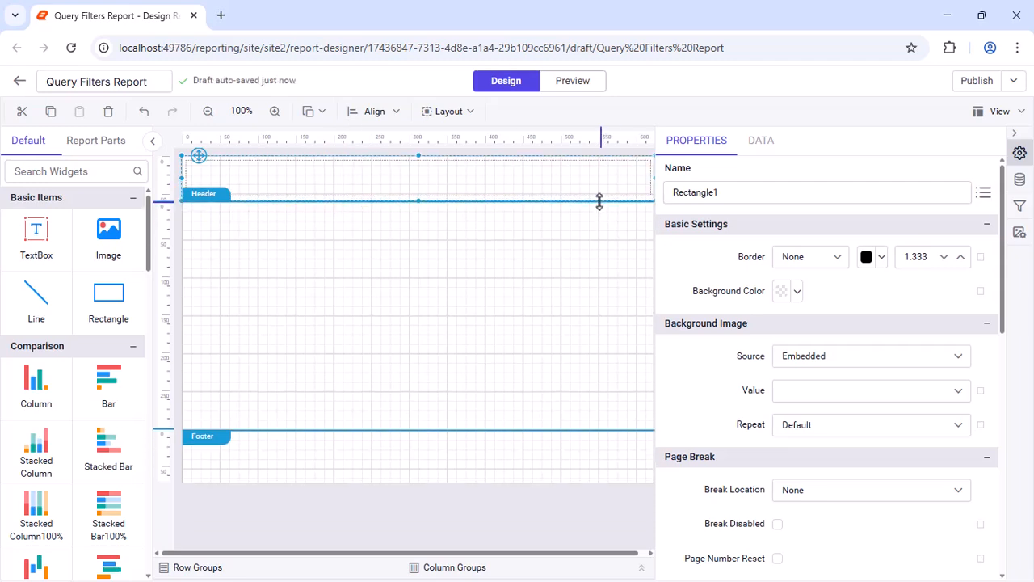
Step: Set the header rectangle's background color to #555B63
click(788, 291)
click(792, 538)
triple_click(833, 320)
text(#555B63)
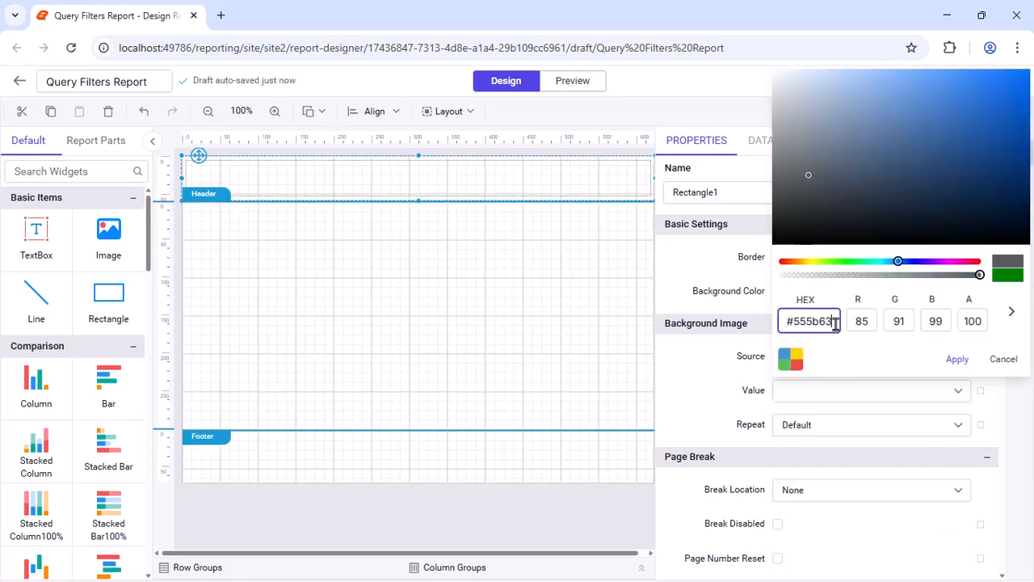
click(955, 358)
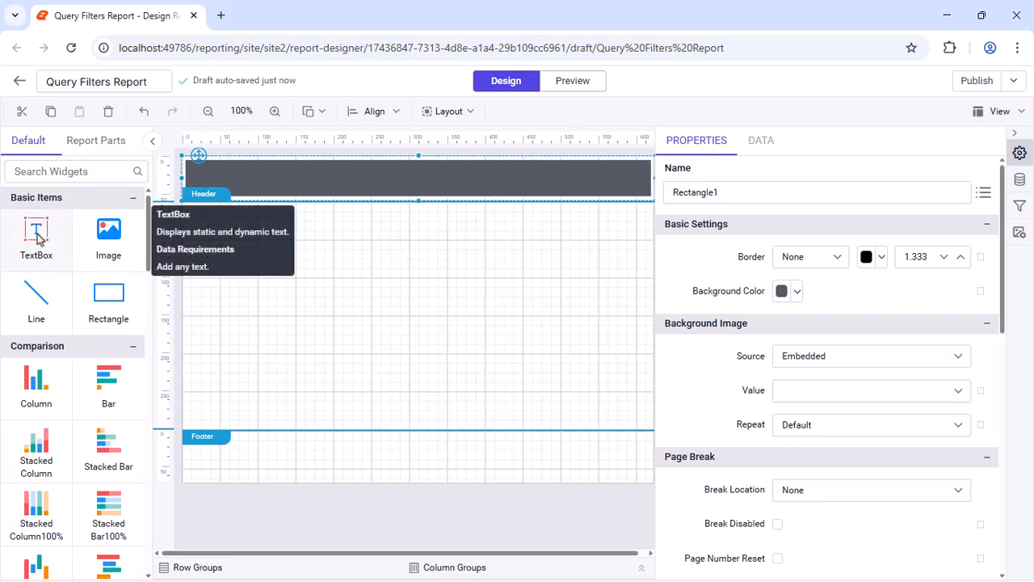
Step: Add a text box inside the header rectangle, widen it and enter the title "Employee Details"
drag(36, 234, 191, 165)
drag(347, 182, 409, 182)
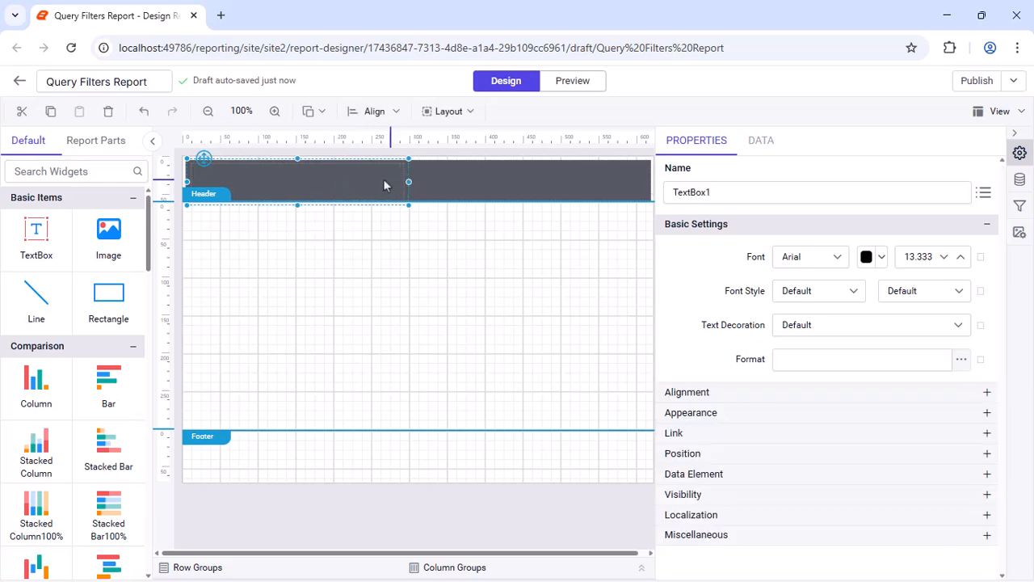
double_click(386, 182)
text(Employee Details)
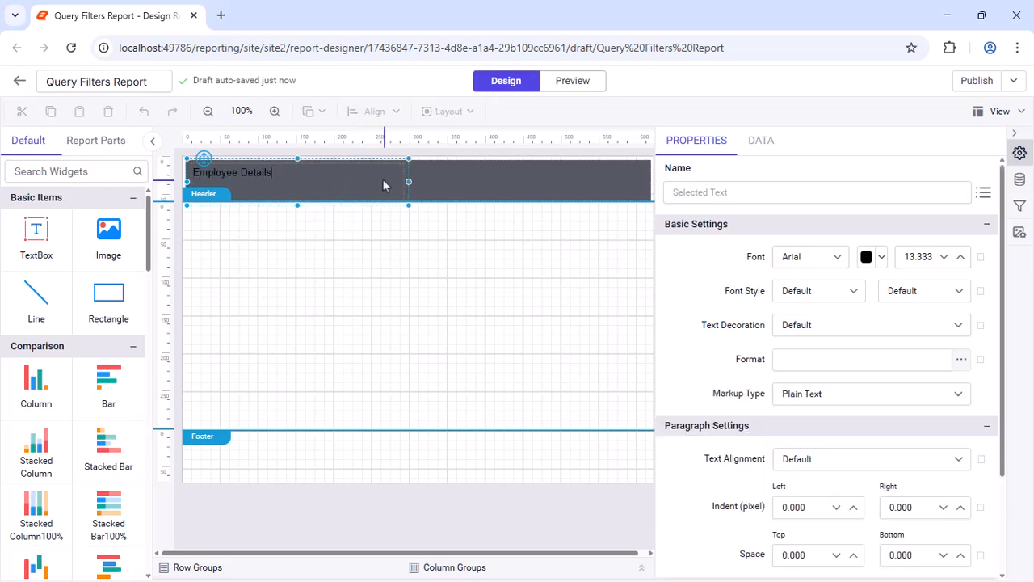
click(410, 181)
click(401, 182)
Step: Set the header title's font to Segoe UI and its text color to white
click(840, 257)
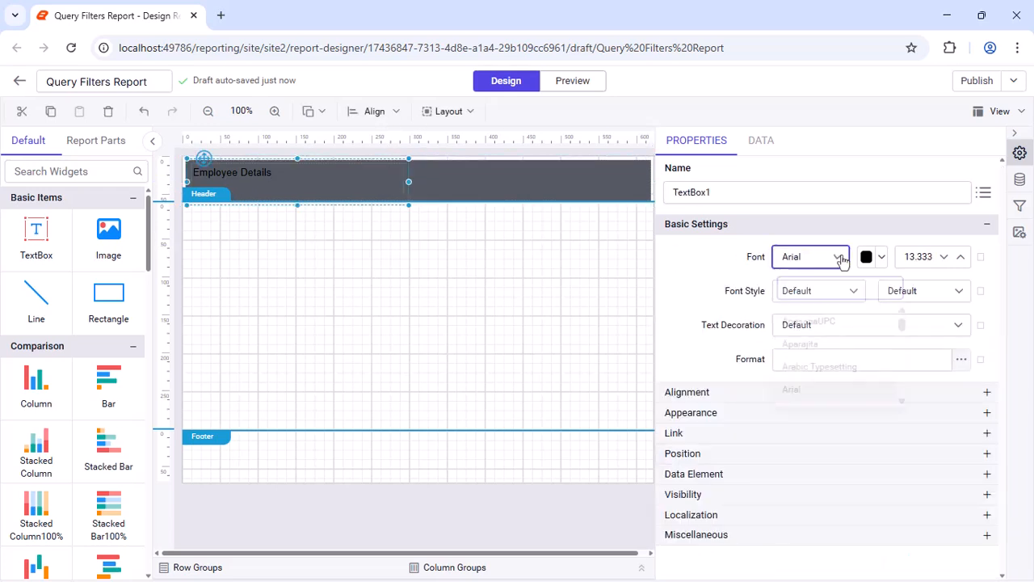
text(Seg)
click(808, 386)
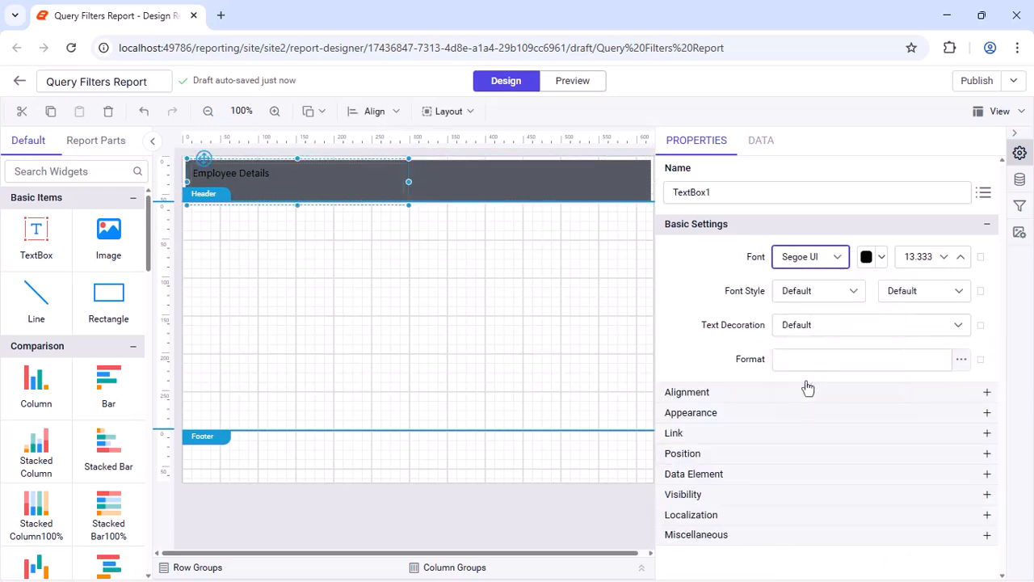
click(871, 257)
click(843, 301)
click(960, 505)
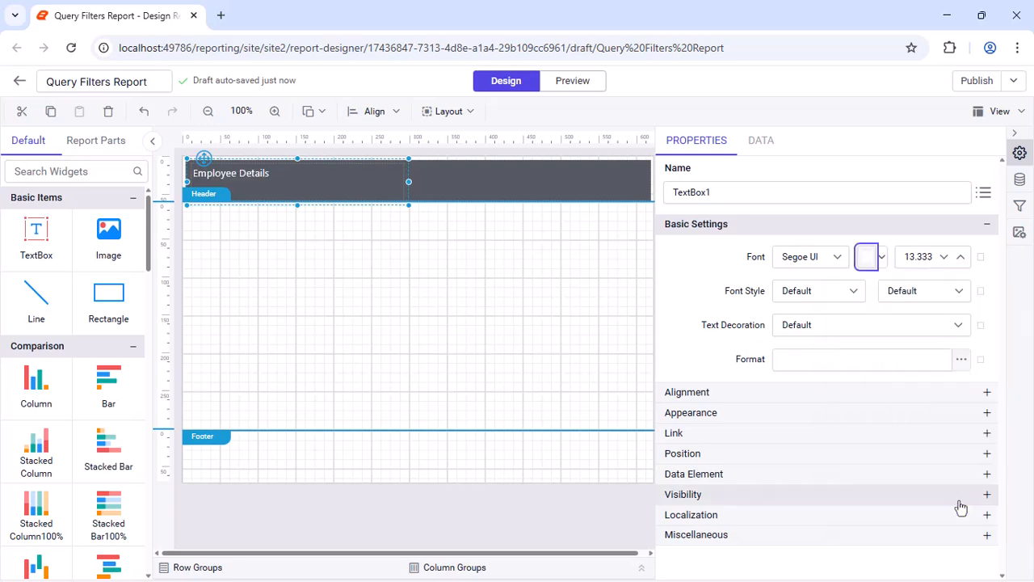
Step: Set the header title's font size to 18.333 and its weight to Bold
double_click(932, 256)
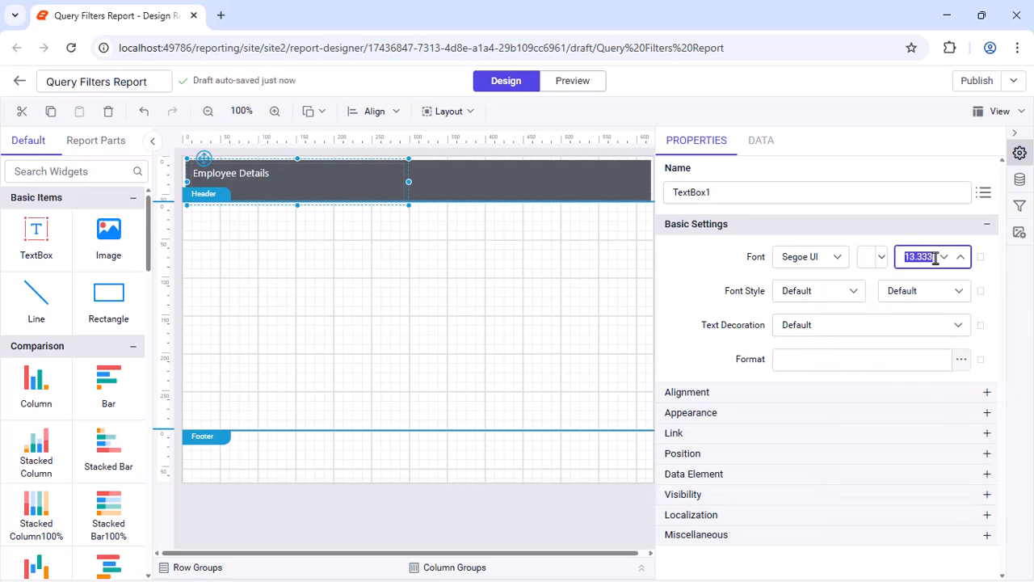
text(18.333)
key(Return)
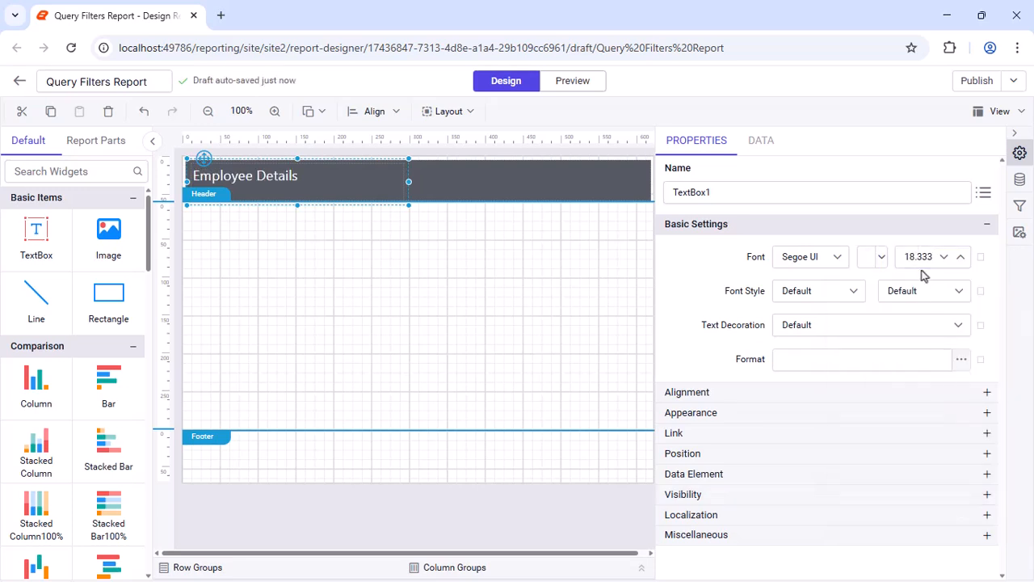
click(897, 291)
scroll(923, 379, down, 2)
click(924, 390)
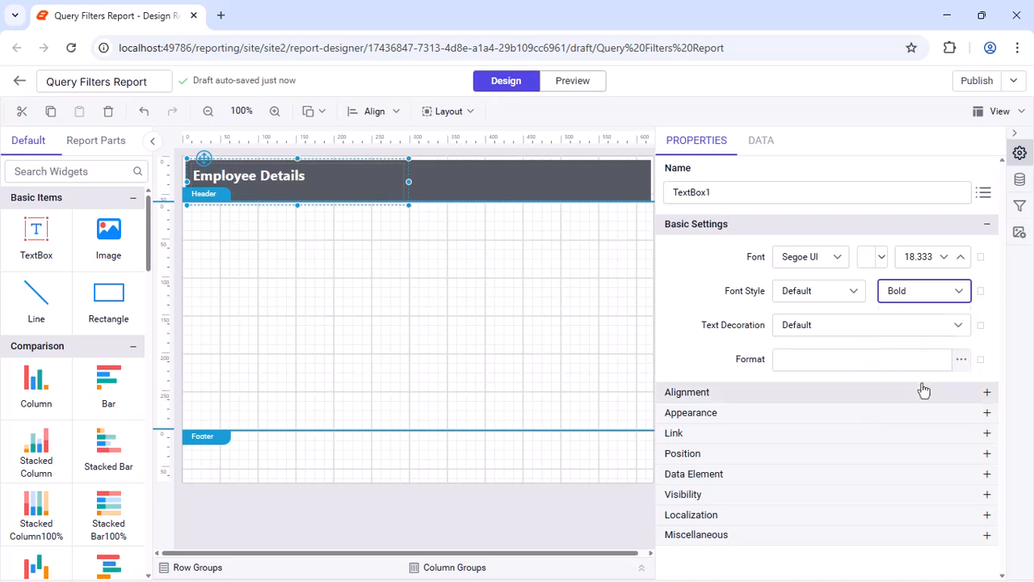
Step: Set the header title's vertical alignment to Middle
click(924, 391)
click(888, 459)
click(858, 534)
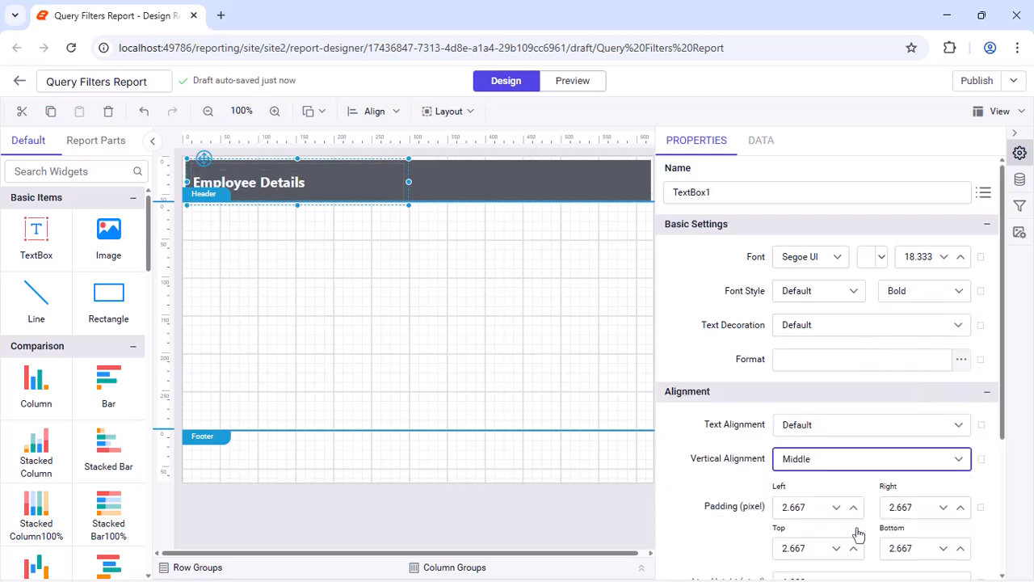
Step: Reduce the heights of the title text box, its background rectangle and the header, and shift the title slightly up
click(461, 184)
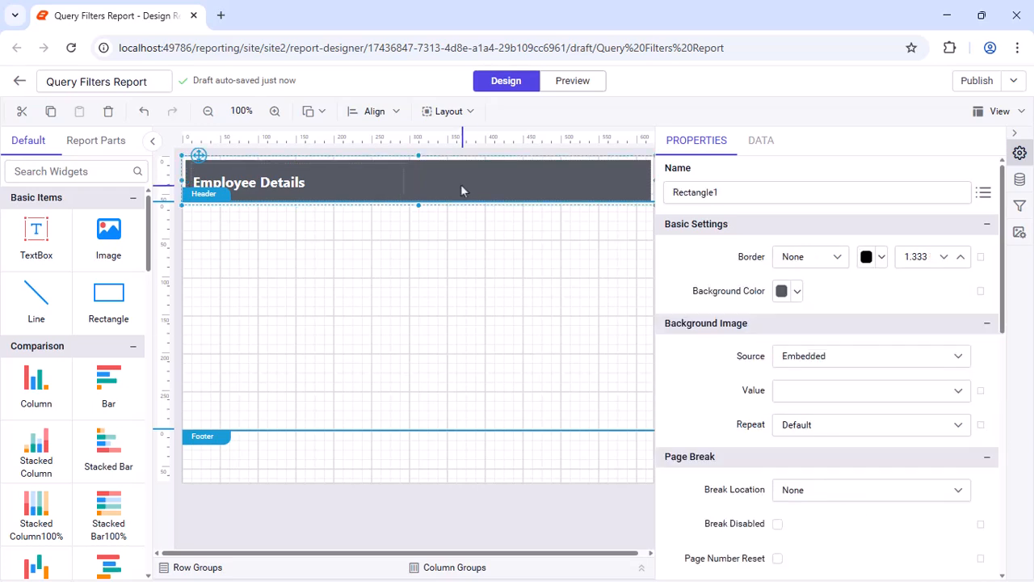
drag(299, 203, 299, 191)
click(314, 198)
drag(417, 205, 418, 197)
drag(418, 201, 418, 197)
drag(418, 156, 417, 153)
click(242, 173)
drag(205, 159, 205, 155)
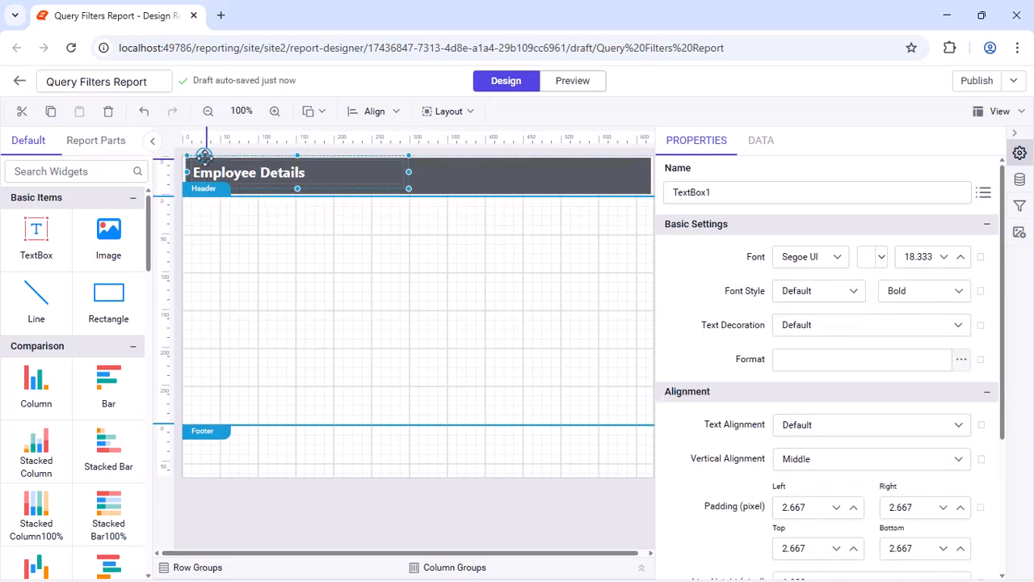
drag(267, 197, 267, 195)
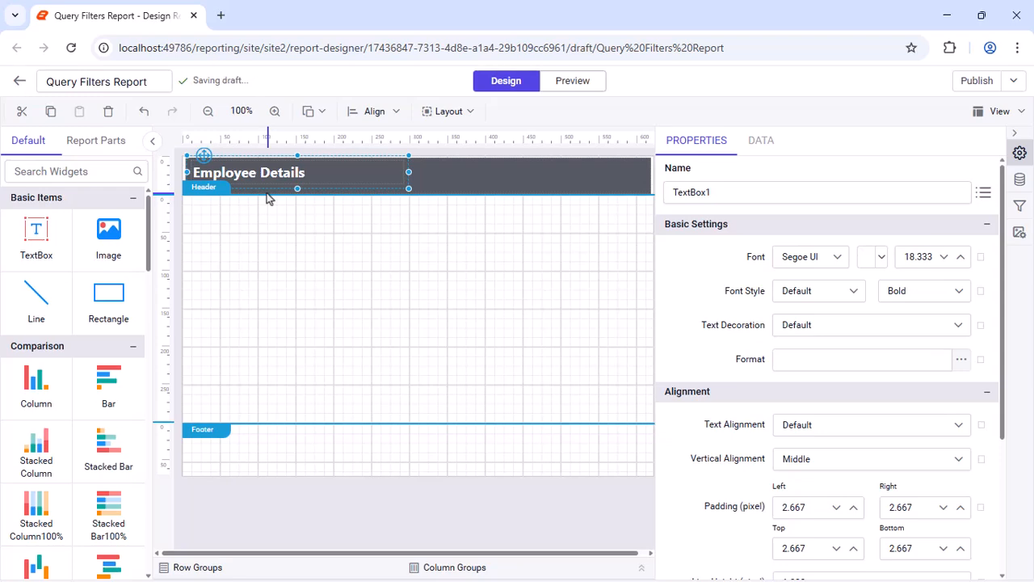
Step: Add a table at the upper left of the report body and insert a fourth column after its last one
scroll(72, 282, down, 6)
drag(35, 254, 191, 211)
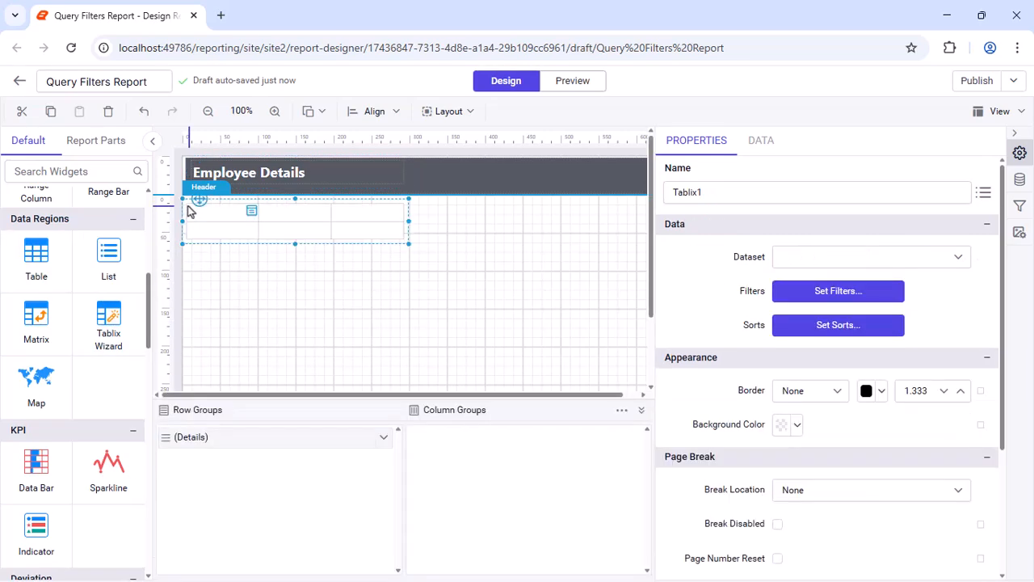
click(351, 208)
right_click(351, 208)
mouse_move(390, 212)
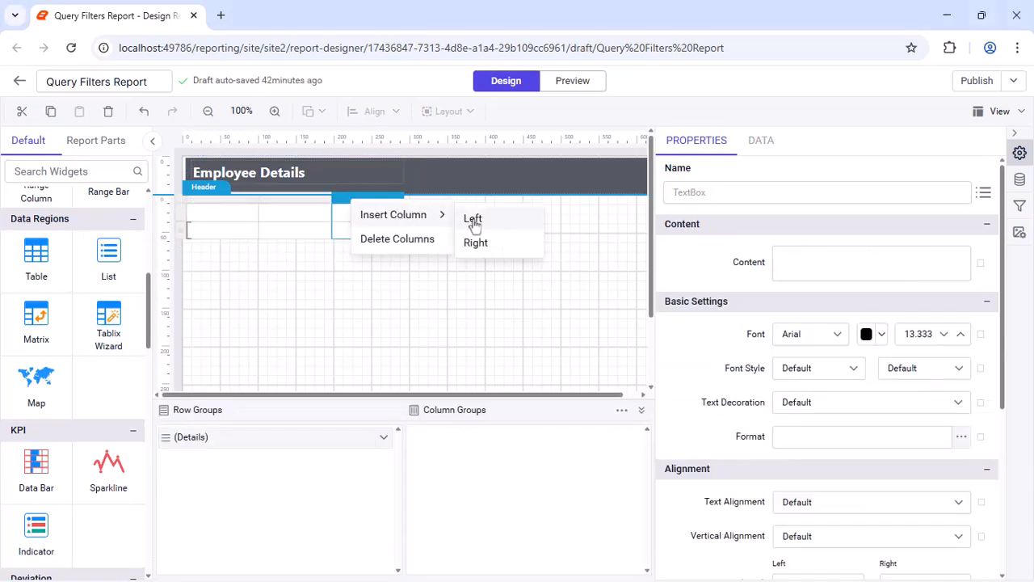
click(483, 241)
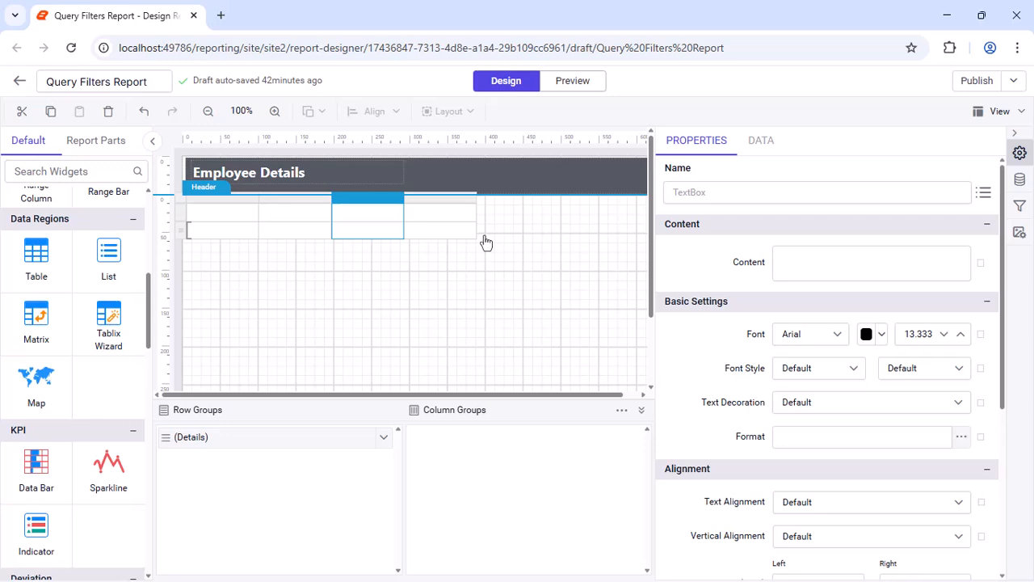
Step: Label the table's first two header cells "Employee ID" and "Gender", widening both columns
click(222, 210)
click(900, 263)
text(Employee ID)
click(878, 287)
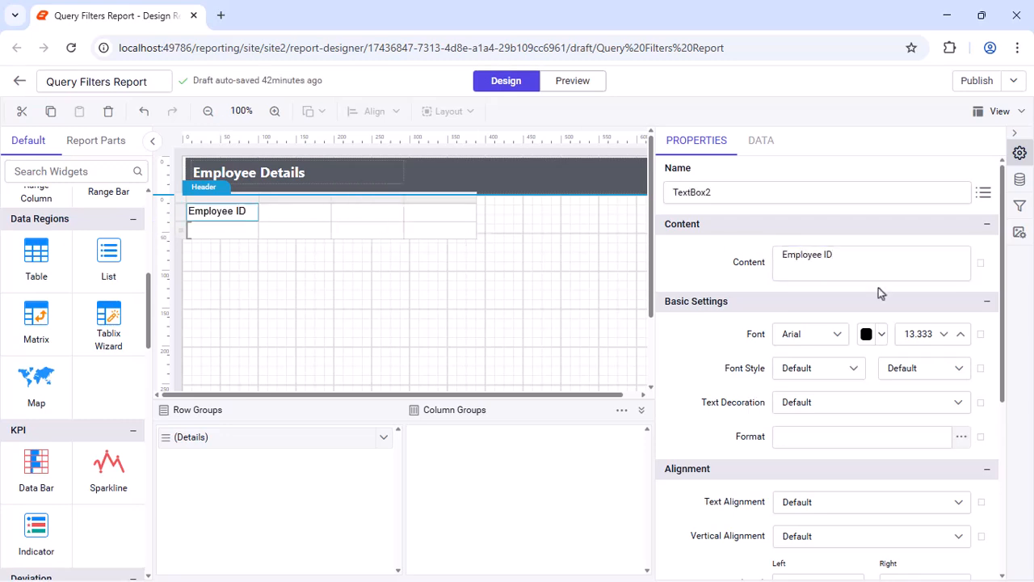
click(334, 214)
click(911, 256)
text(Gender)
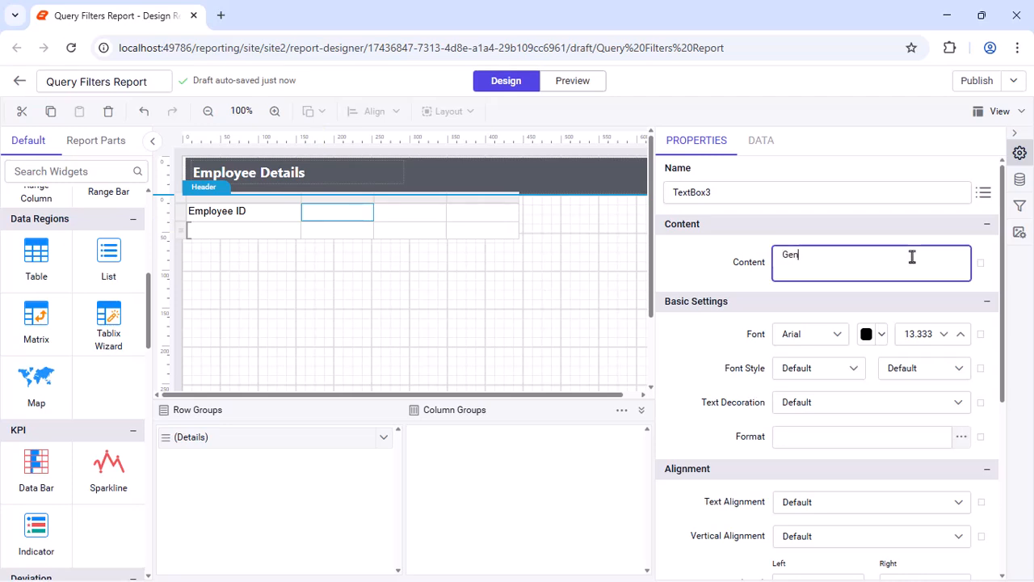
click(882, 291)
Step: Label the third and fourth header cells "Contact ID" and "Manager ID", widening their columns so the table spans the report
click(410, 215)
click(951, 265)
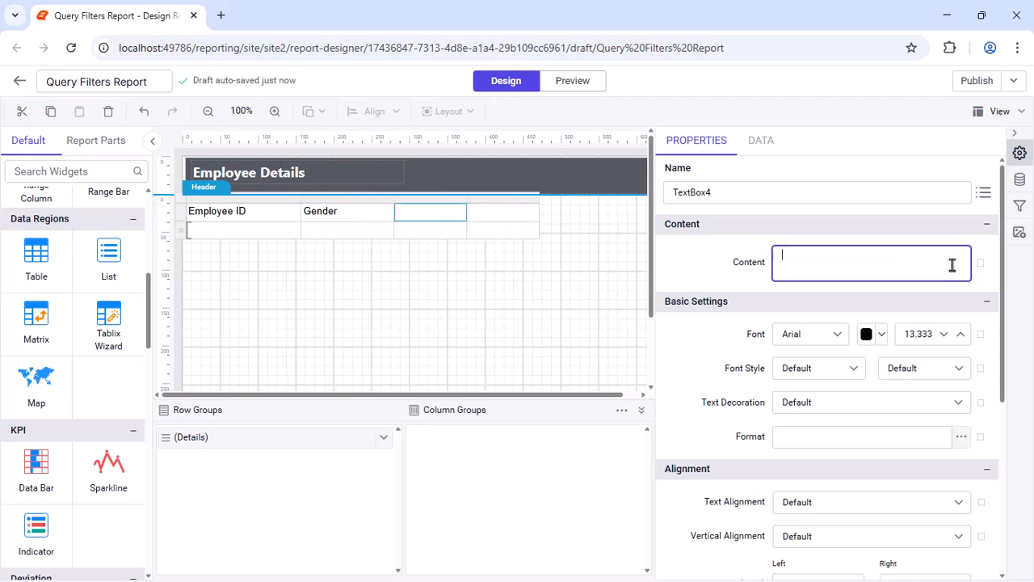
text(Contact ID)
click(921, 294)
click(533, 212)
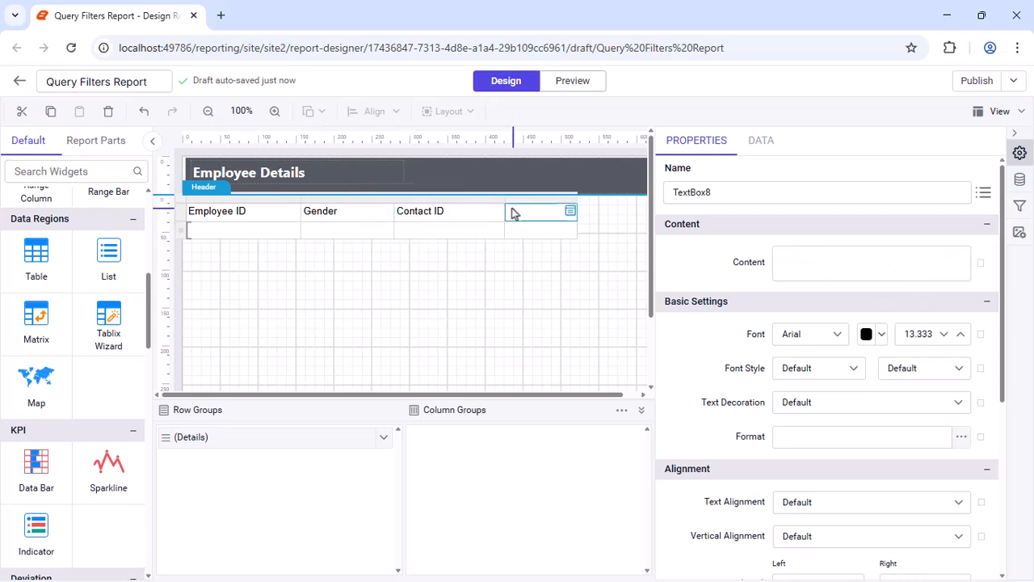
click(875, 271)
text(Manager ID)
click(854, 285)
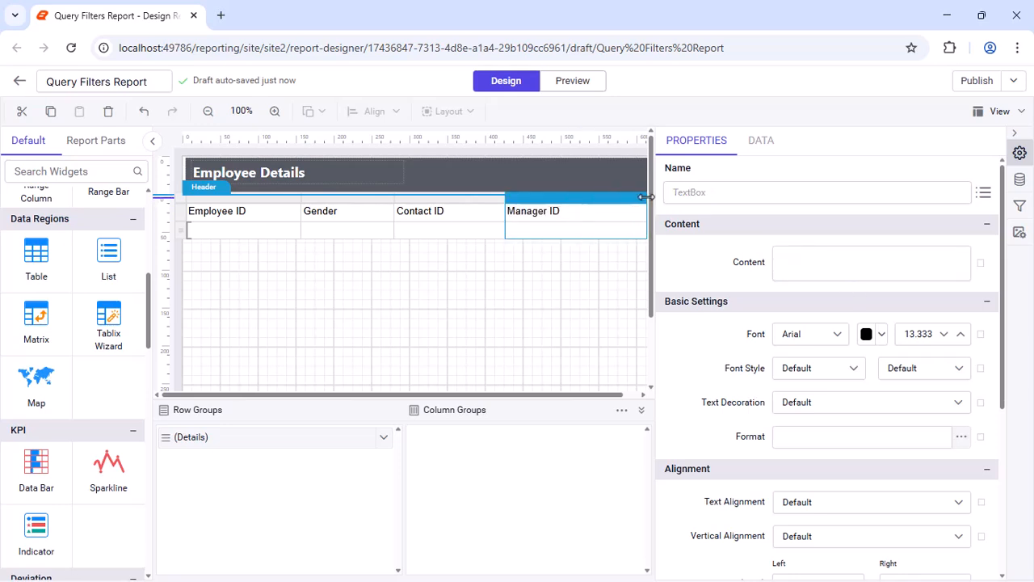
Step: Set the table header row's text alignment to Left and vertical alignment to Middle
click(180, 211)
click(923, 502)
click(816, 426)
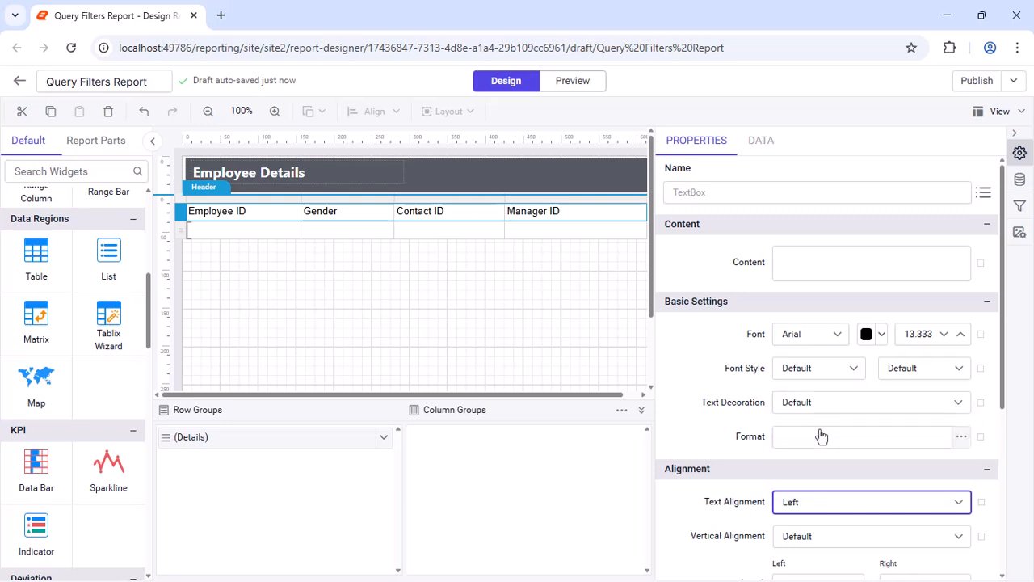
click(924, 536)
click(840, 483)
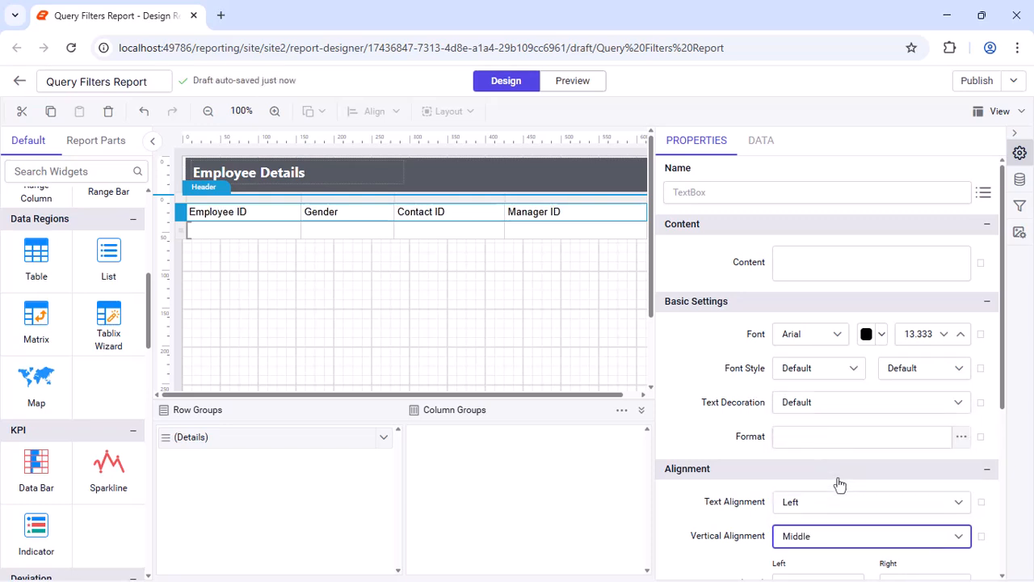
Step: Bind the detail row's cells, in order, to the EmployeeID, Gender, ContactID and ManagerID fields
click(291, 228)
click(340, 286)
click(386, 229)
click(463, 254)
text(G)
click(443, 344)
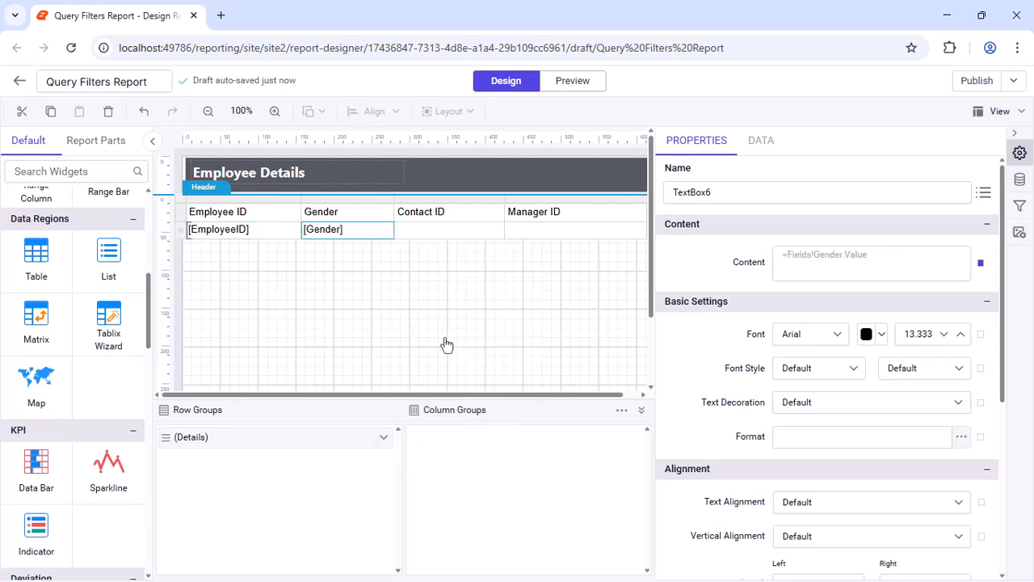
click(496, 229)
click(531, 342)
click(639, 231)
click(714, 397)
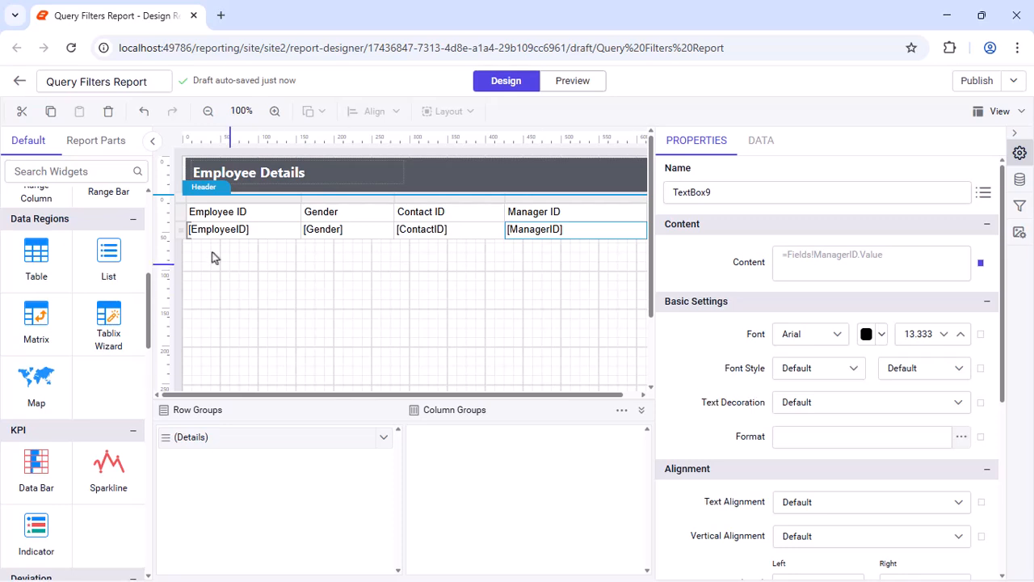
Step: Set the table detail row's text alignment to Left and vertical alignment to Middle
click(180, 230)
click(941, 501)
click(824, 427)
click(872, 535)
click(863, 482)
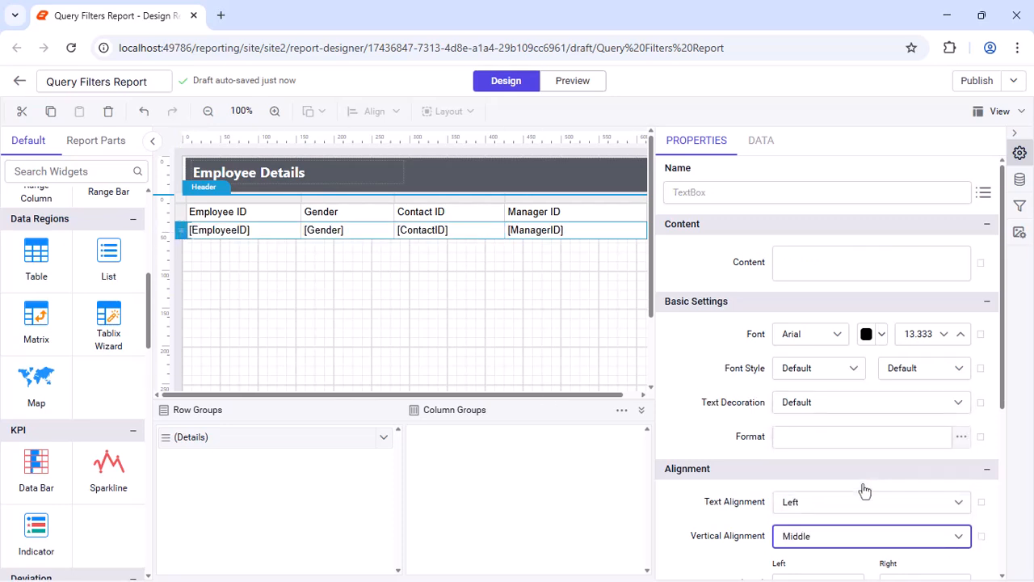
click(238, 259)
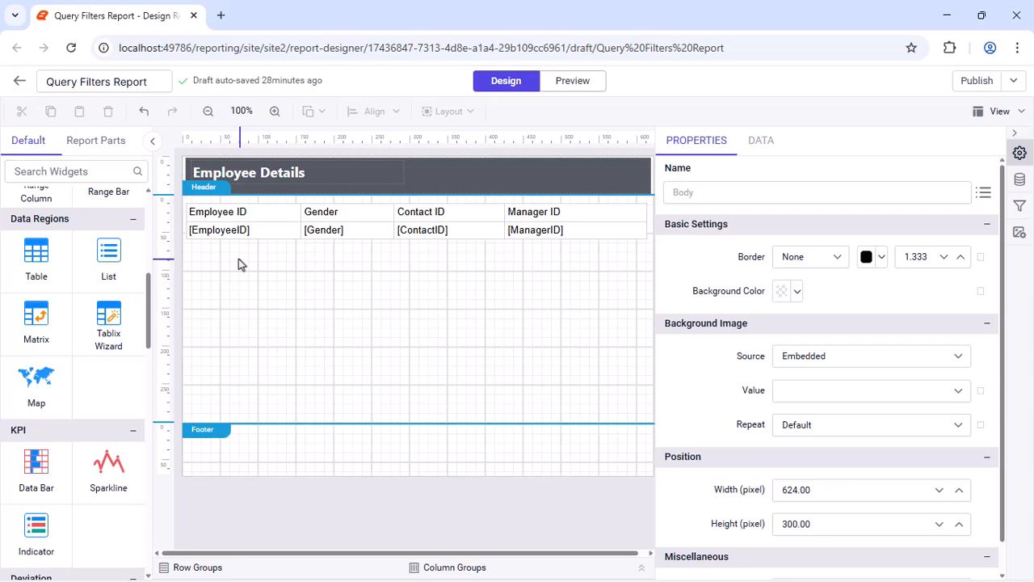
Step: Set the table header row's font to Segoe UI and its weight to Bold
click(206, 211)
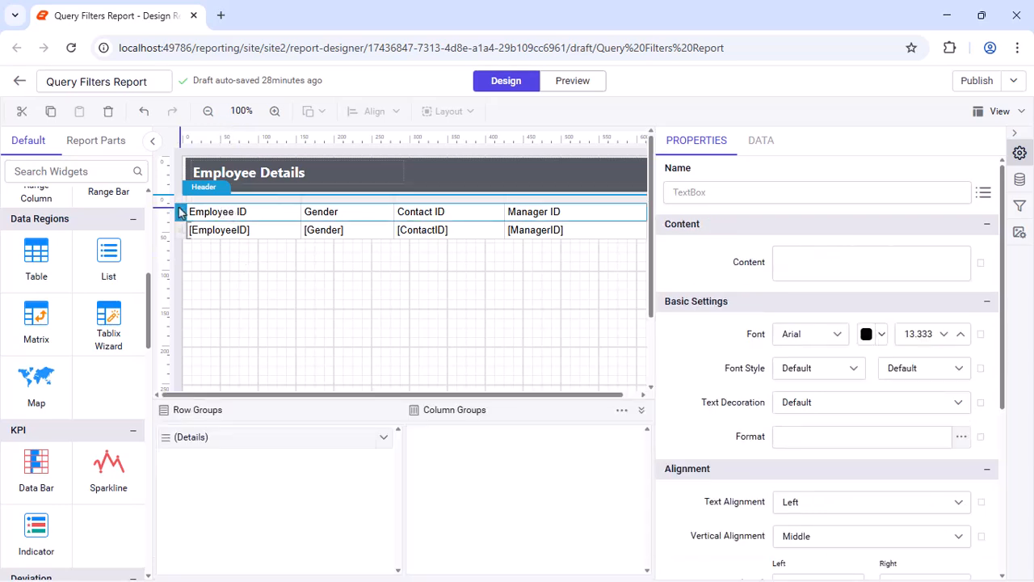
click(811, 334)
text(Seg)
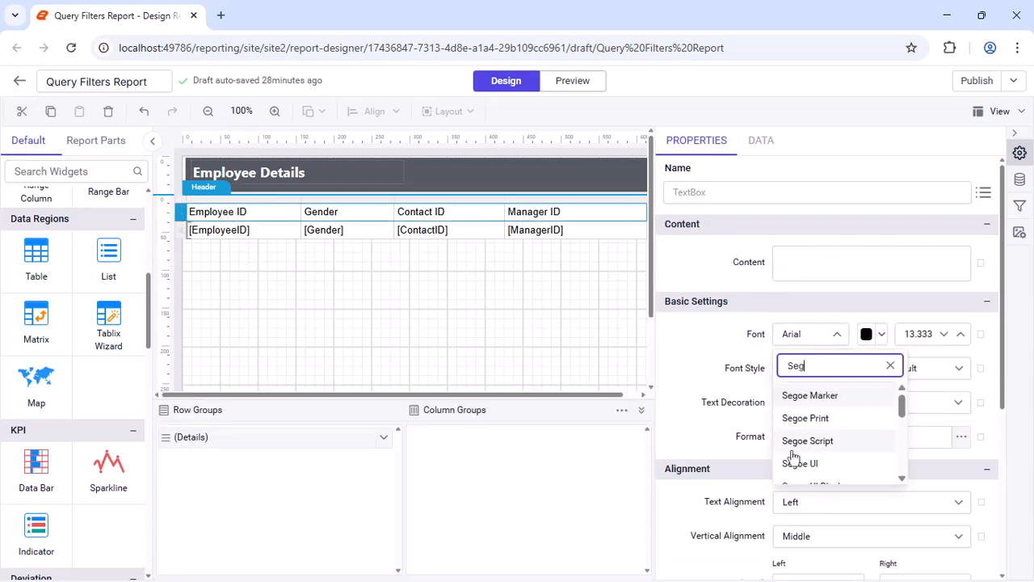
click(793, 461)
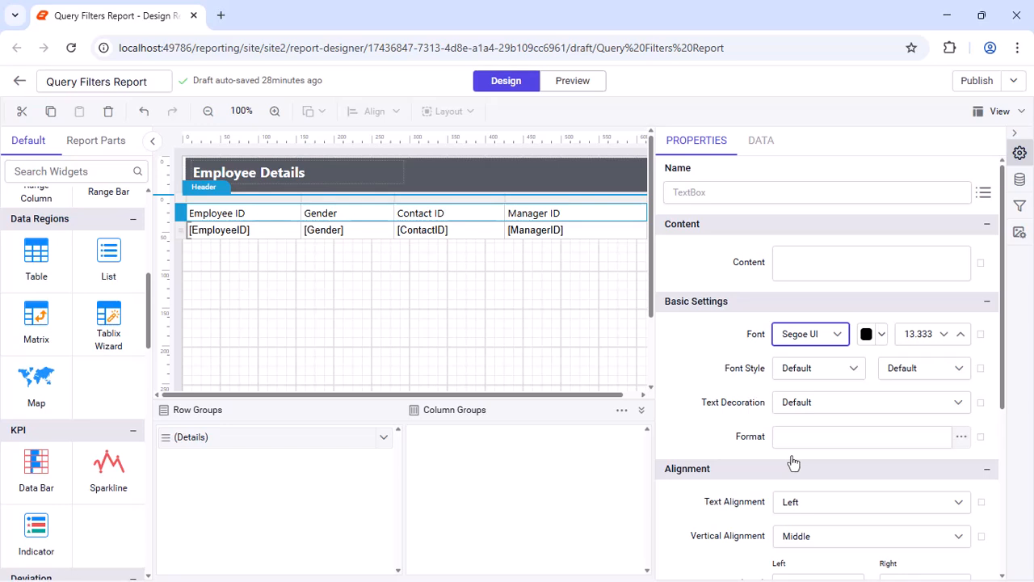
click(921, 368)
scroll(912, 452, down, 2)
click(921, 461)
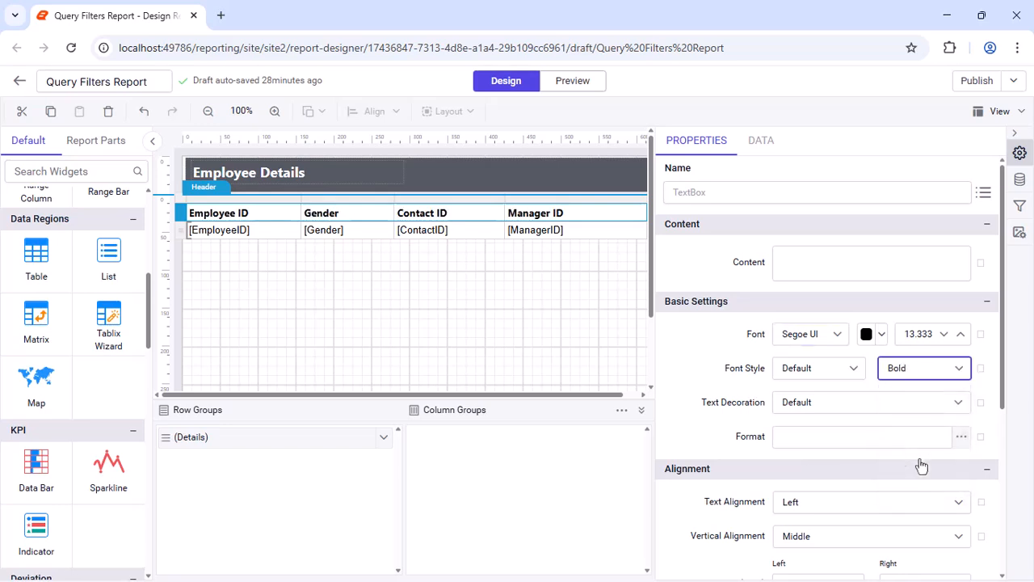
Step: Set the table header row's background color to #5fbe76
scroll(980, 418, down, 3)
click(939, 513)
click(797, 546)
drag(787, 482, 835, 482)
text(#5fbe76)
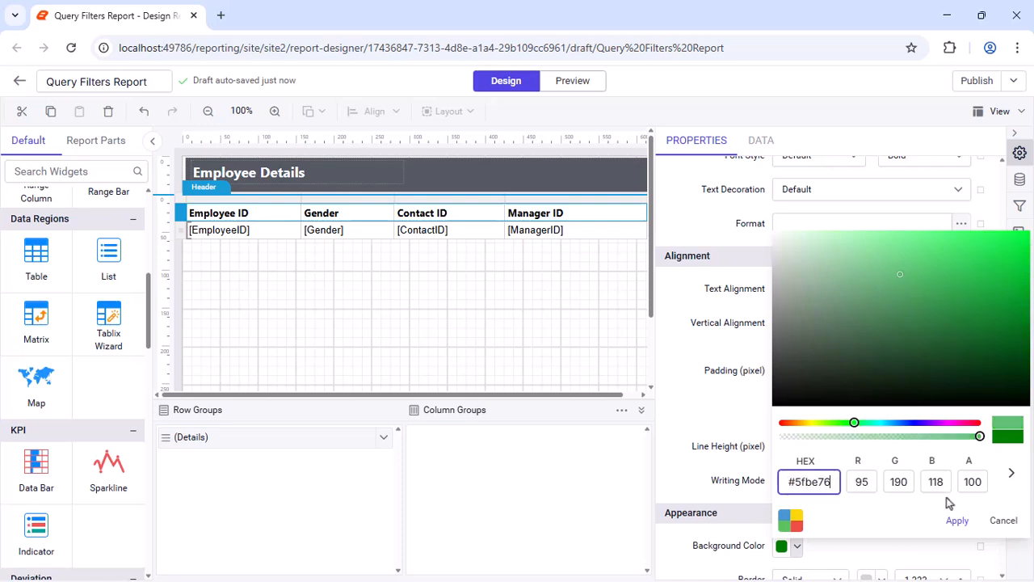
click(954, 518)
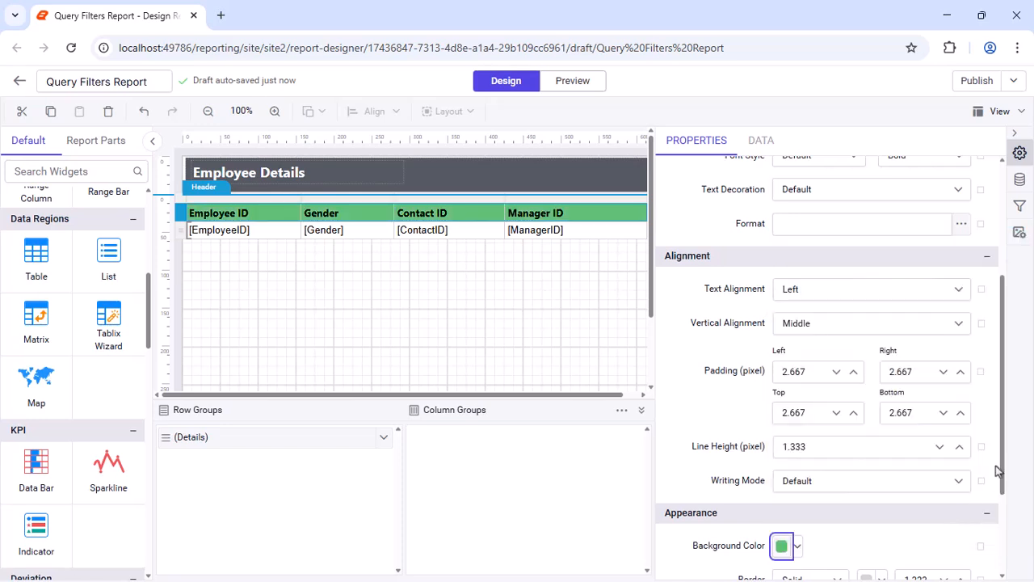
Step: Set the table header row's text color to white
scroll(999, 469, up, 2)
click(880, 259)
click(844, 305)
click(959, 504)
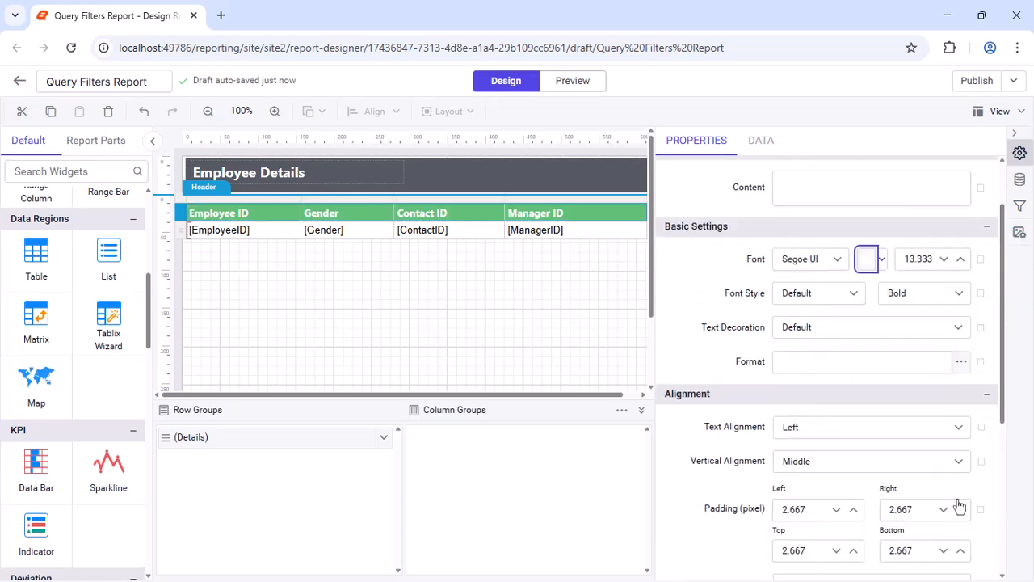
Step: Set the table detail row's font to Segoe UI and preview the report
click(178, 232)
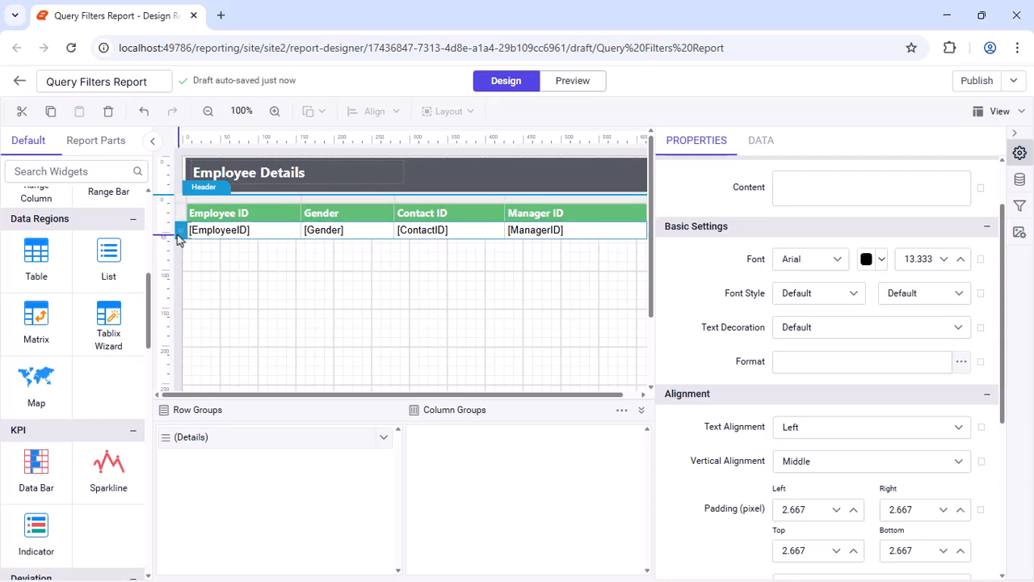
click(807, 258)
text(Seg)
click(802, 389)
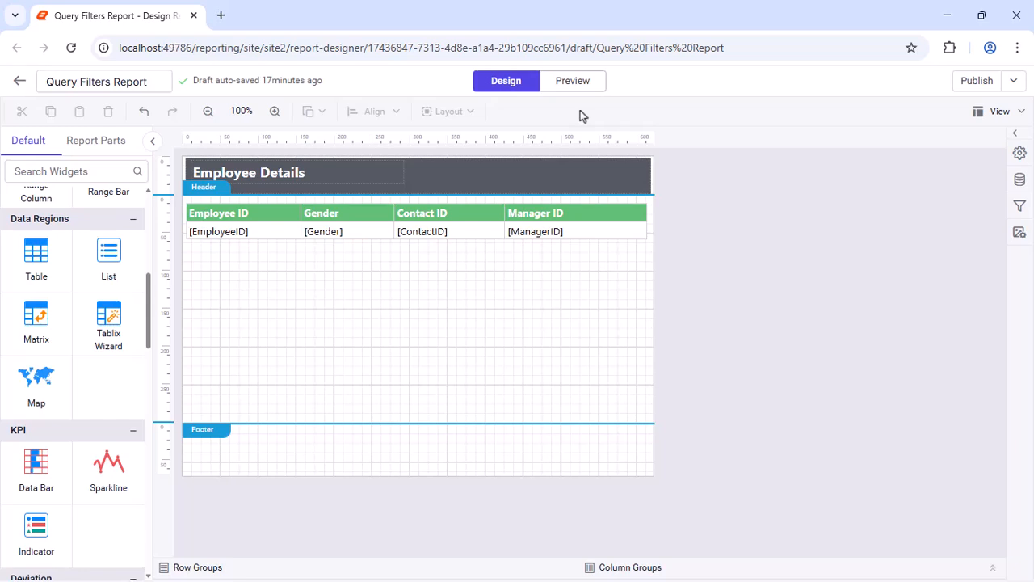
click(566, 82)
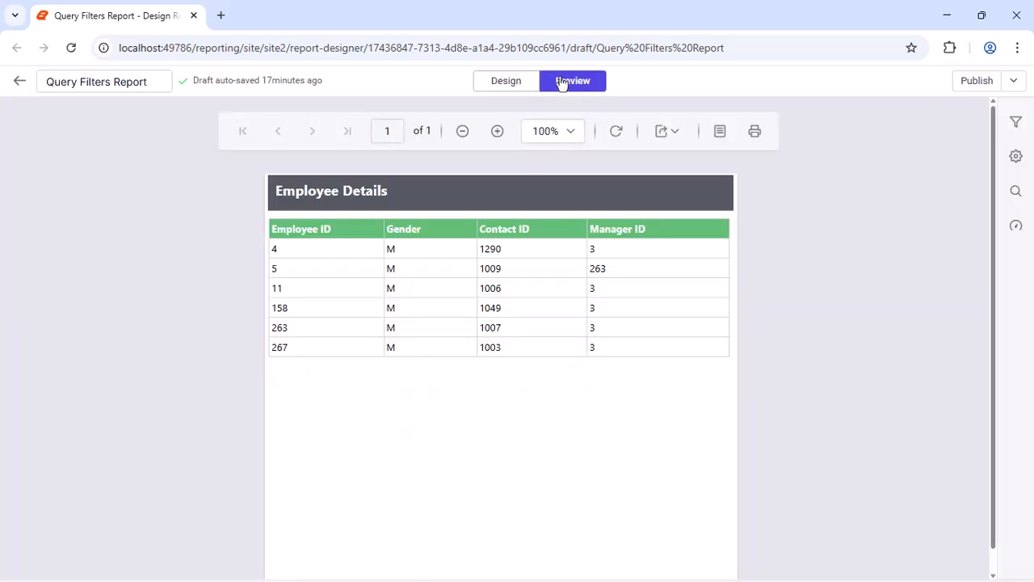